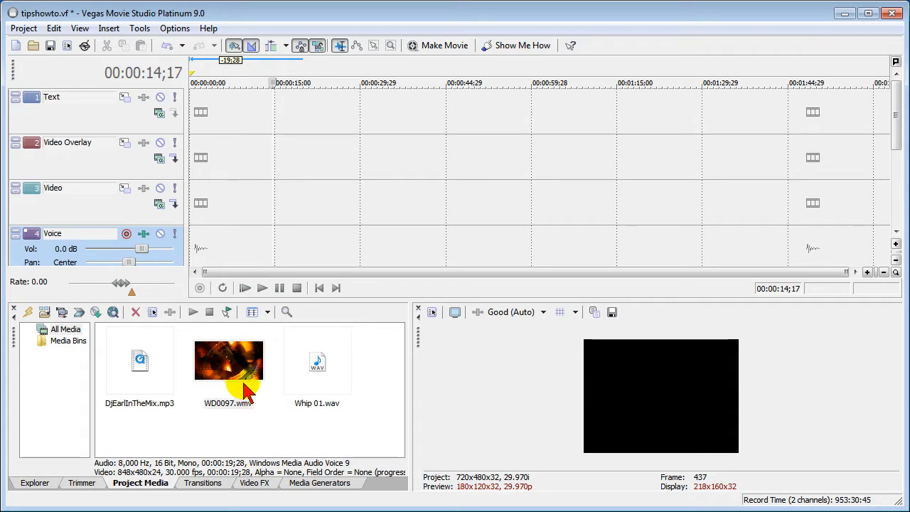
# Place the WD0097.wmv clip at the very start of the Video track.
pyautogui.moveTo(237, 377); pyautogui.dragTo(194, 235)
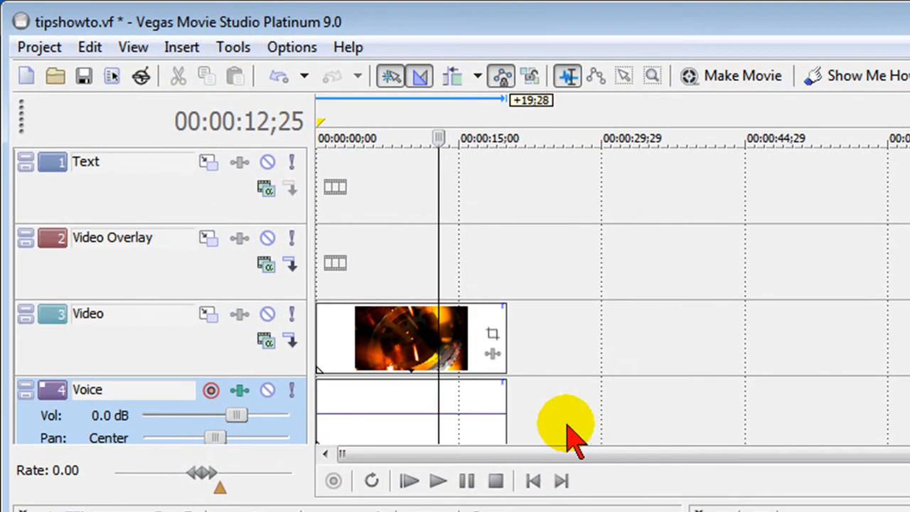
pyautogui.click(400, 414)
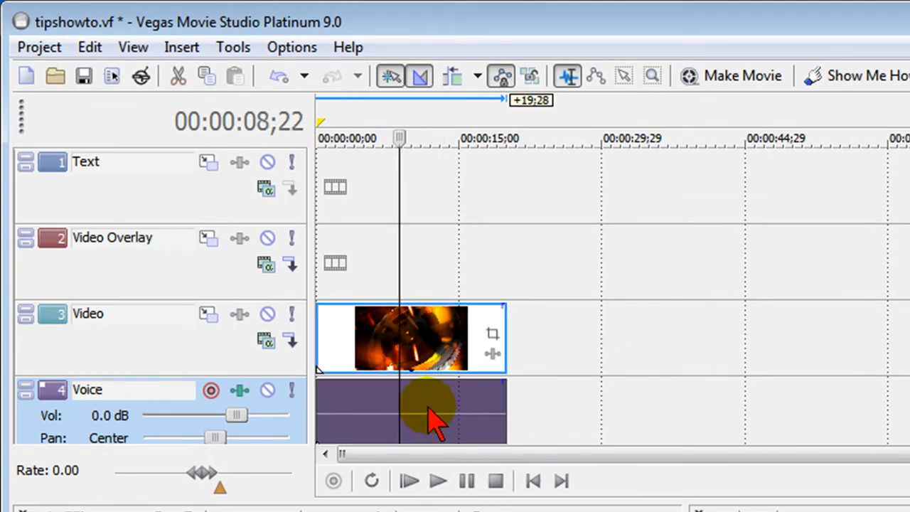
pyautogui.press('Delete')
pyautogui.moveTo(359, 510); pyautogui.dragTo(313, 398)
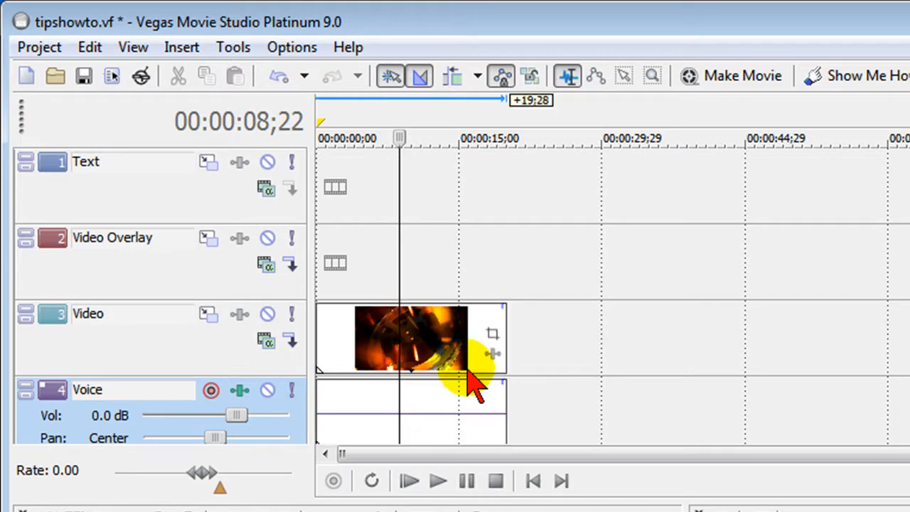
# With event grouping ignored, delete only the clip's audio from the Voice track, and turn off locking envelopes to events.
pyautogui.click(531, 77)
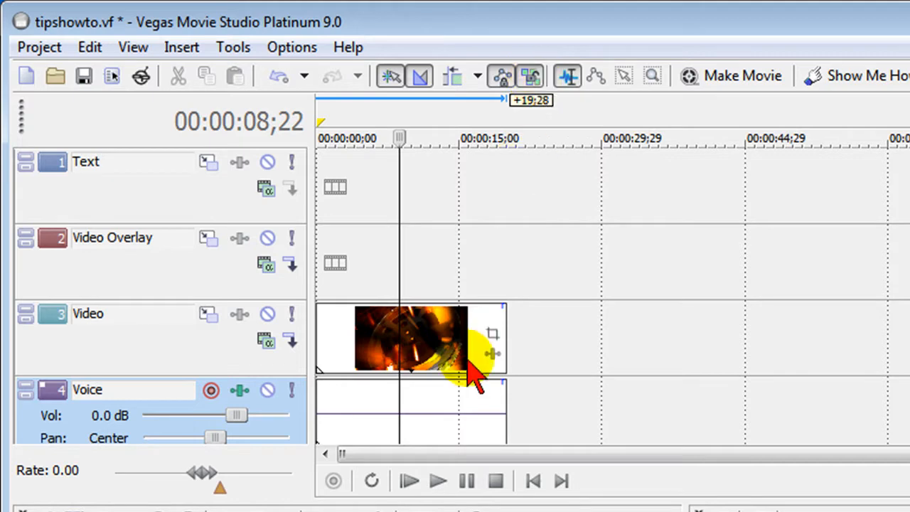
pyautogui.click(459, 416)
pyautogui.press('Delete')
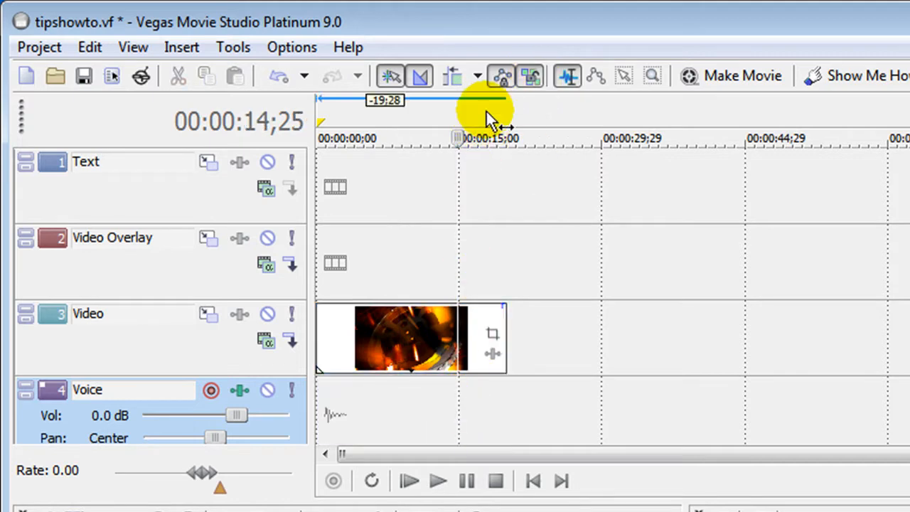
pyautogui.click(502, 77)
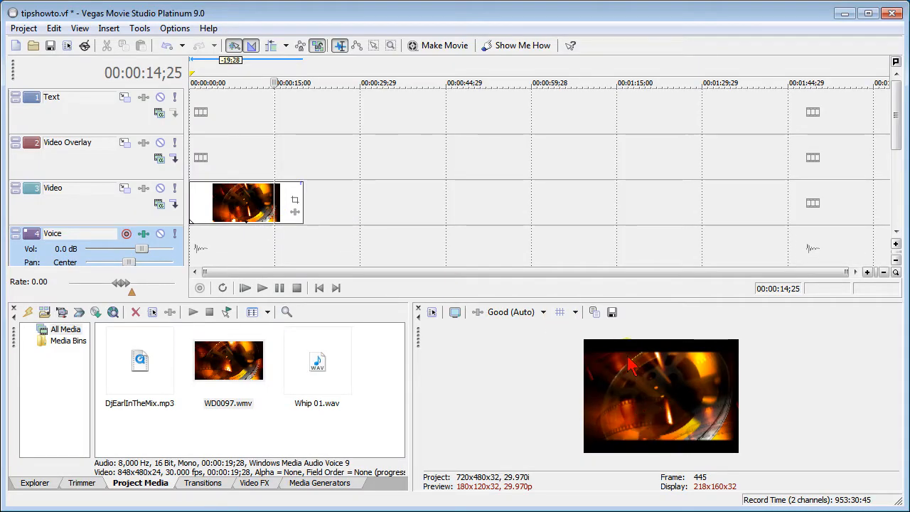
# Set the project's video properties to the HDV 720-30p (1280x720, 29.970 fps) template.
pyautogui.click(604, 342)
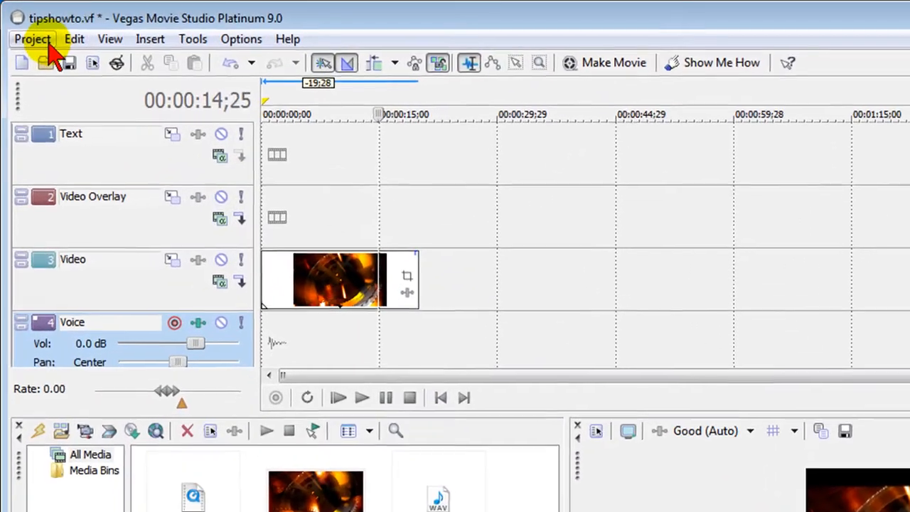
pyautogui.click(49, 43)
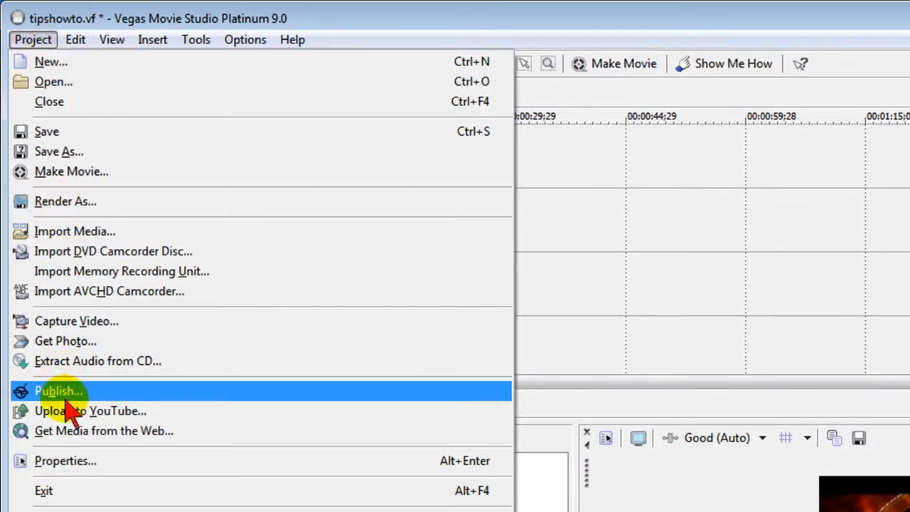
pyautogui.click(77, 459)
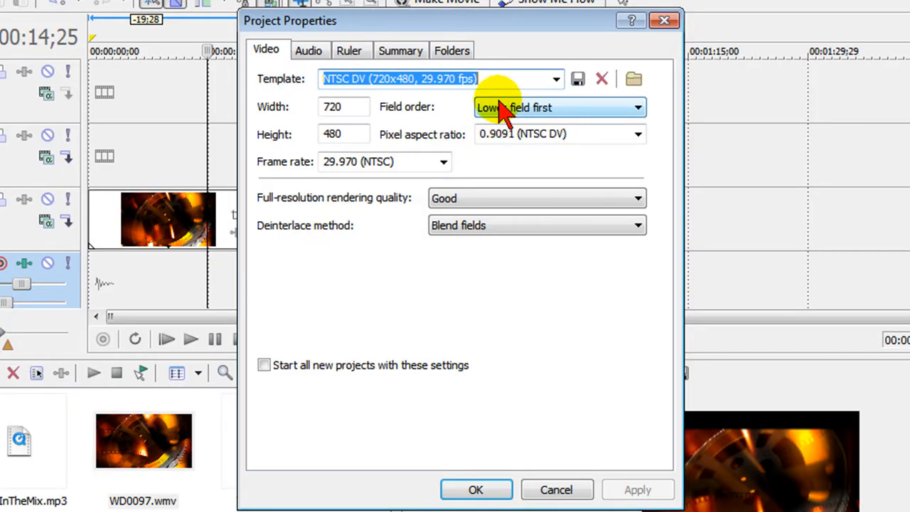
pyautogui.click(557, 80)
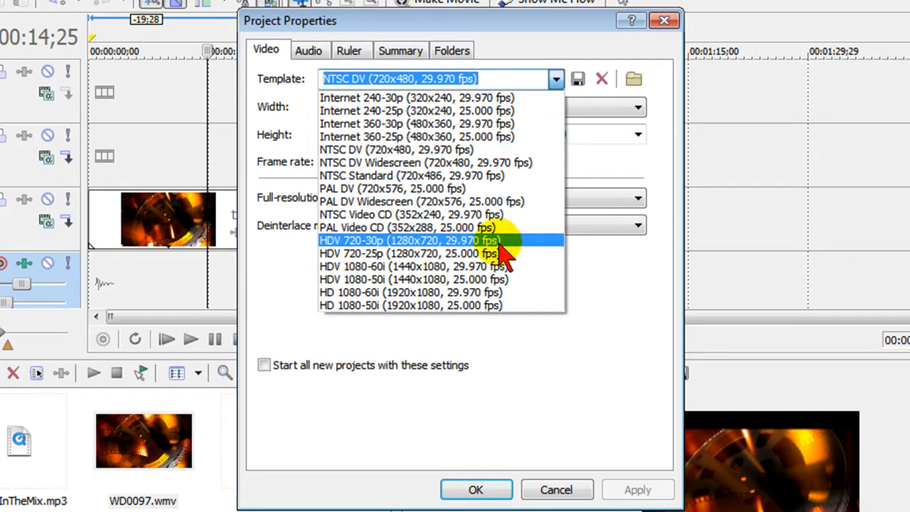
pyautogui.click(475, 242)
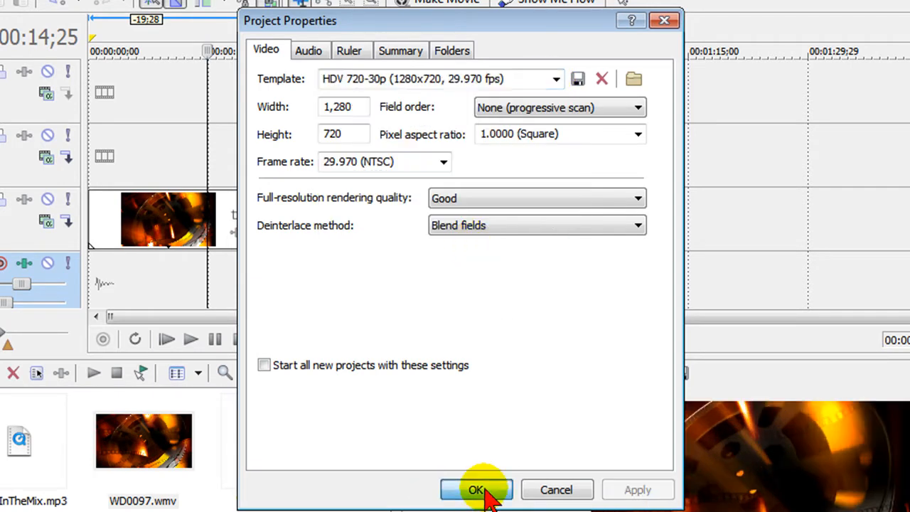
pyautogui.click(473, 489)
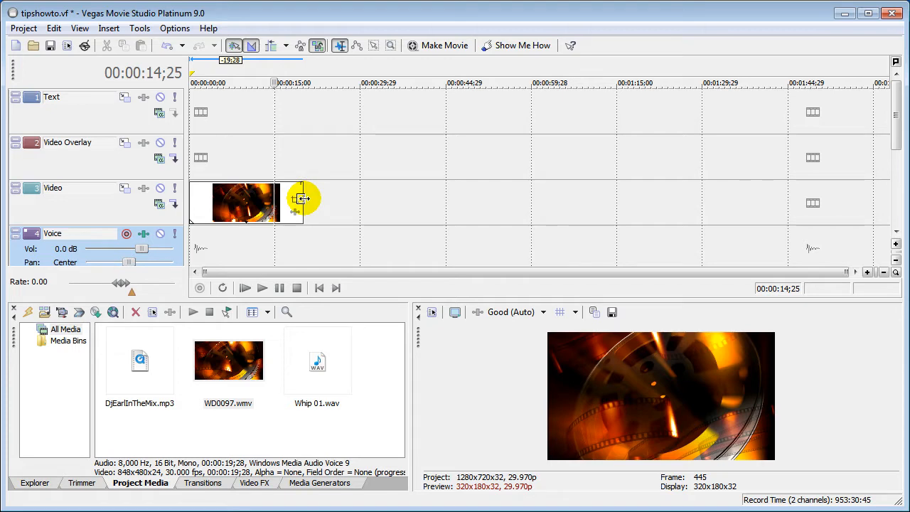
# Extend the end of the Video track clip by about 1:24;16 so it loops, and preview its opening.
pyautogui.moveTo(302, 199); pyautogui.dragTo(784, 222)
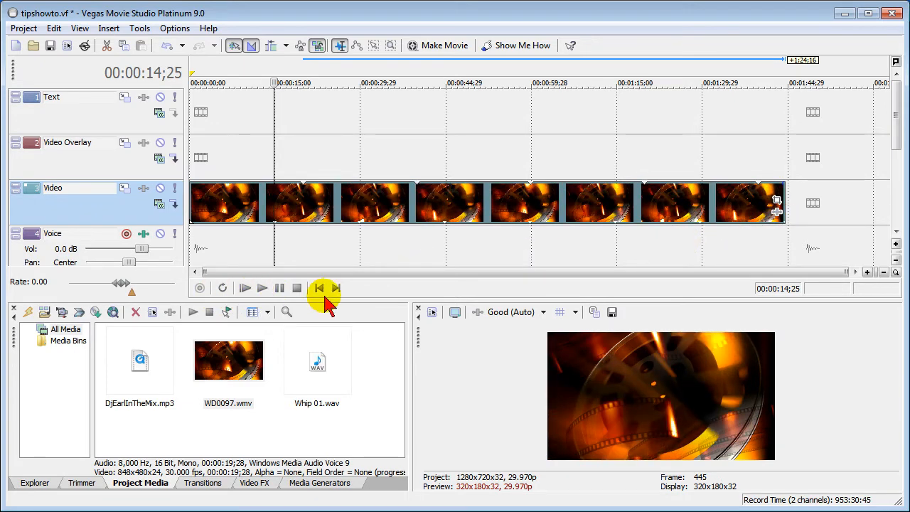
pyautogui.click(245, 288)
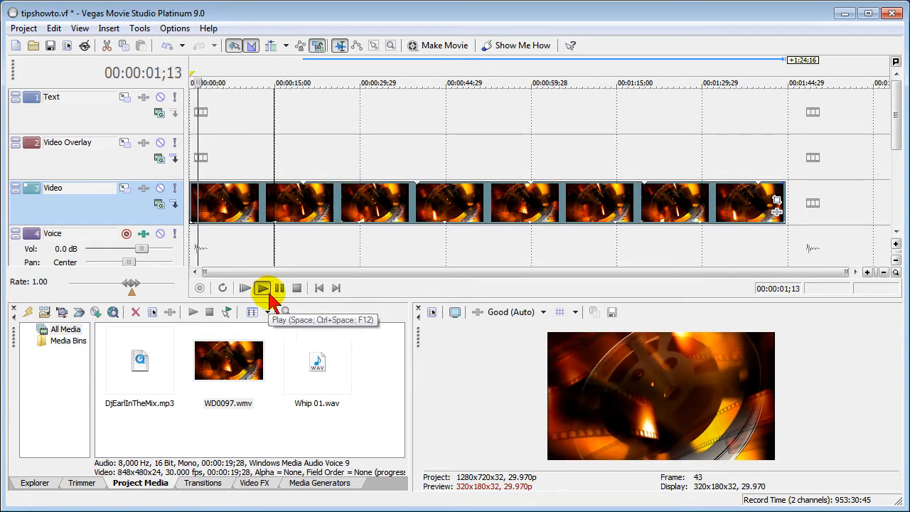
pyautogui.click(281, 289)
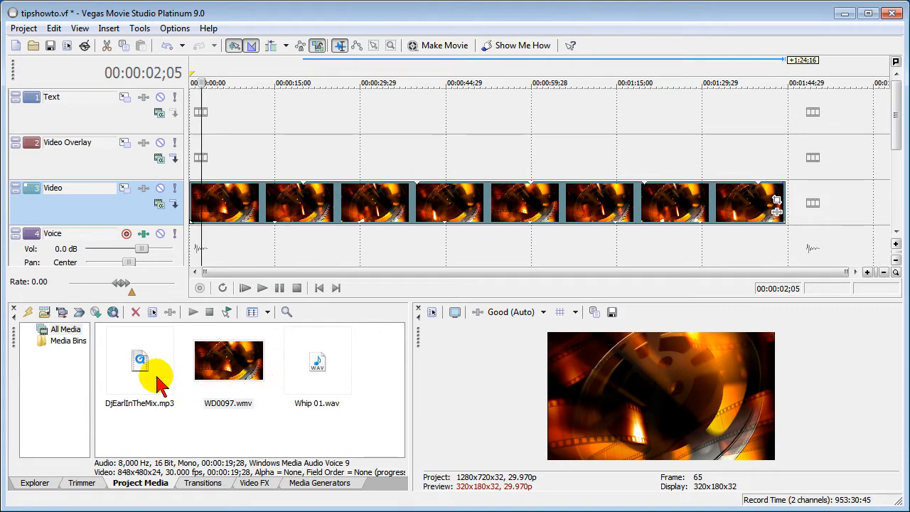
# Place DjEarlInTheMix.mp3 at the start of the Voice track and trim its end to match the end of the video clip.
pyautogui.moveTo(139, 381); pyautogui.dragTo(192, 249)
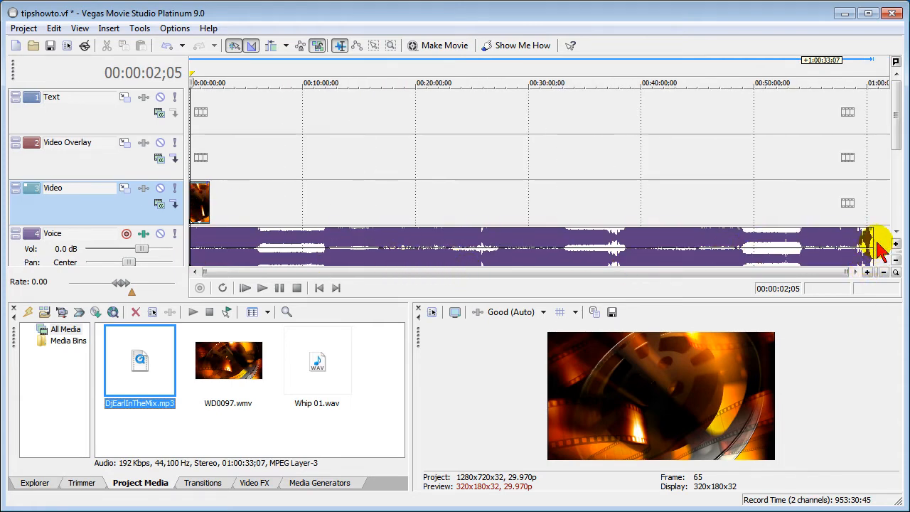
pyautogui.moveTo(874, 242); pyautogui.dragTo(210, 227)
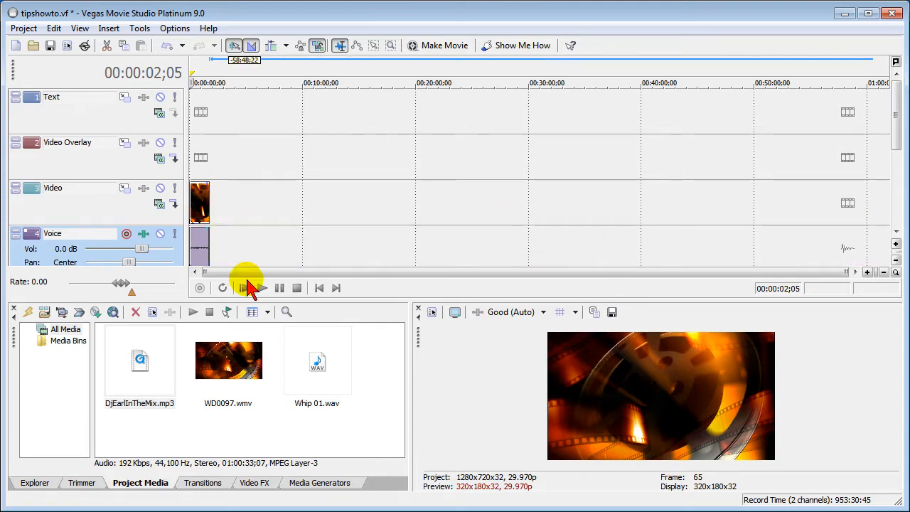
# Trim about 4;18 of quiet intro from the music and move the trimmed clip back to the timeline's start.
pyautogui.scroll(10, 318, 193)
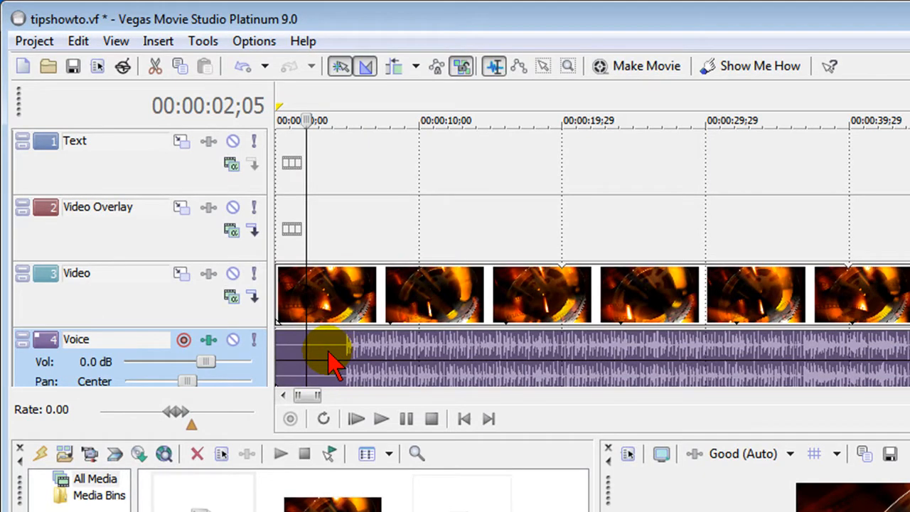
pyautogui.moveTo(280, 347); pyautogui.dragTo(342, 349)
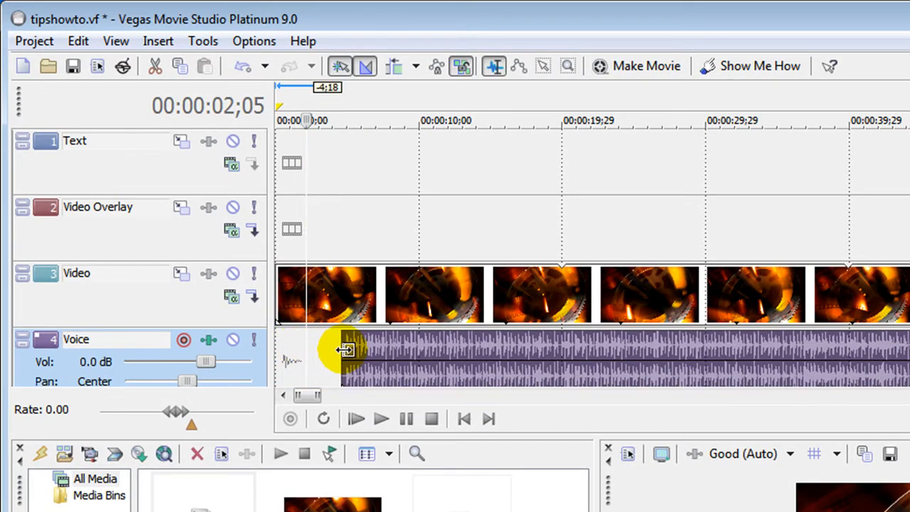
pyautogui.moveTo(417, 360); pyautogui.dragTo(340, 366)
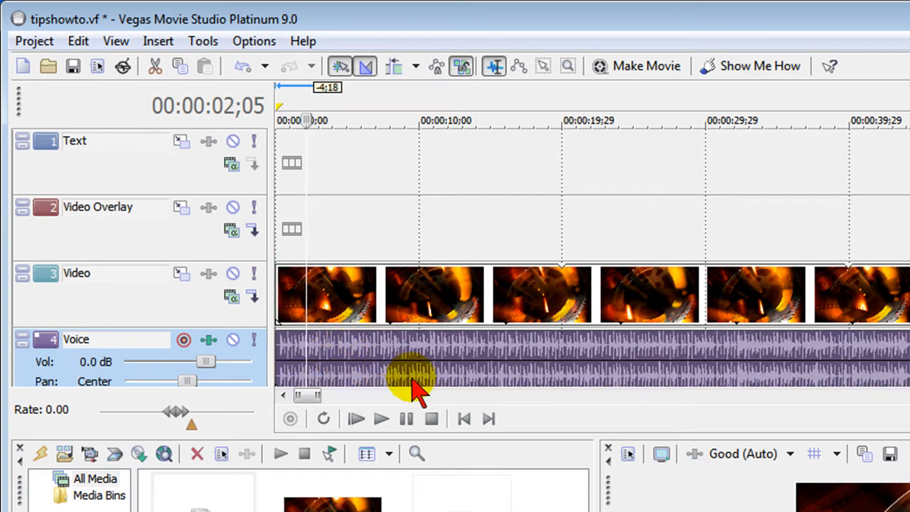
# Add short fade-ins to the starts of the video and music clips, and play back the opening.
pyautogui.moveTo(276, 264); pyautogui.dragTo(294, 263)
pyautogui.moveTo(285, 338); pyautogui.dragTo(291, 329)
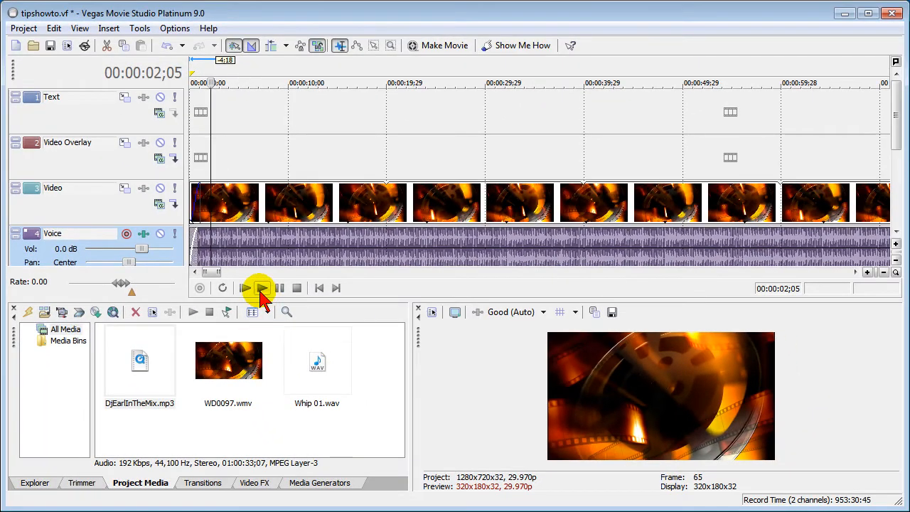
pyautogui.click(262, 289)
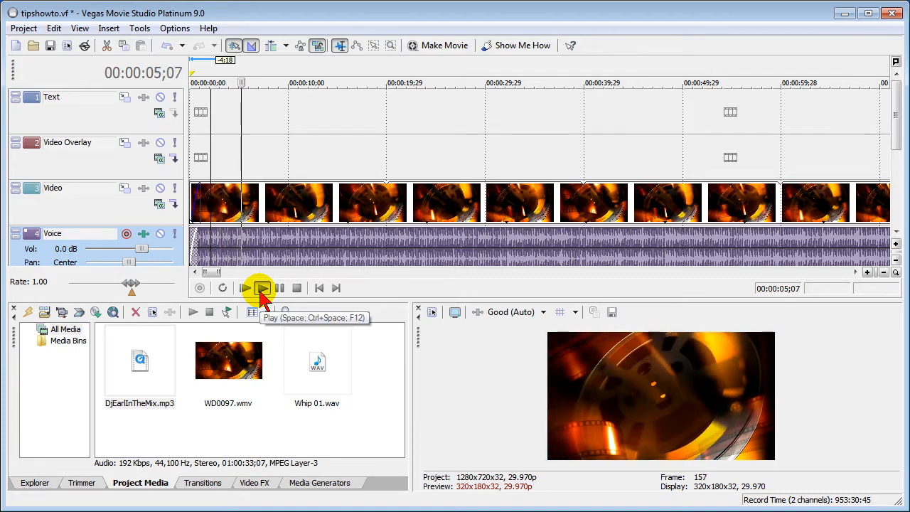
pyautogui.click(297, 288)
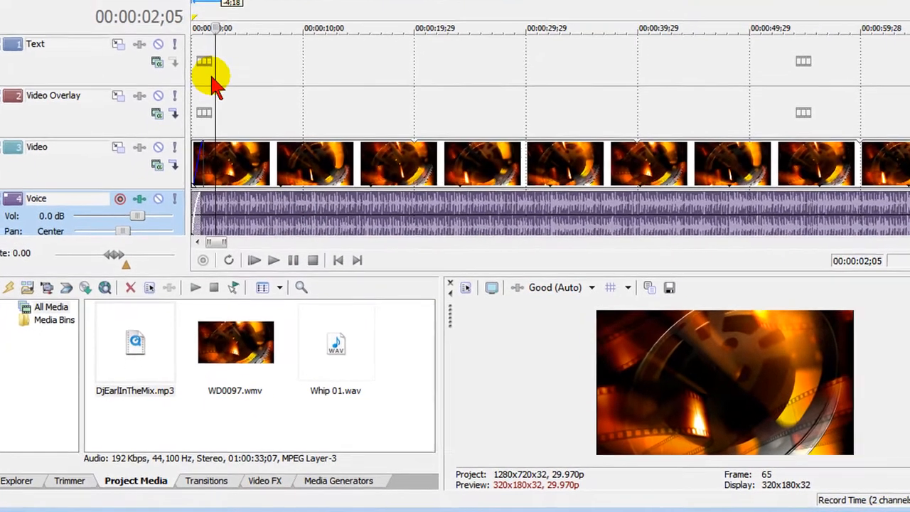
# Insert text media on the Text track about two seconds in, replacing the sample text with "7 Tips for Better Video".
pyautogui.click(208, 126)
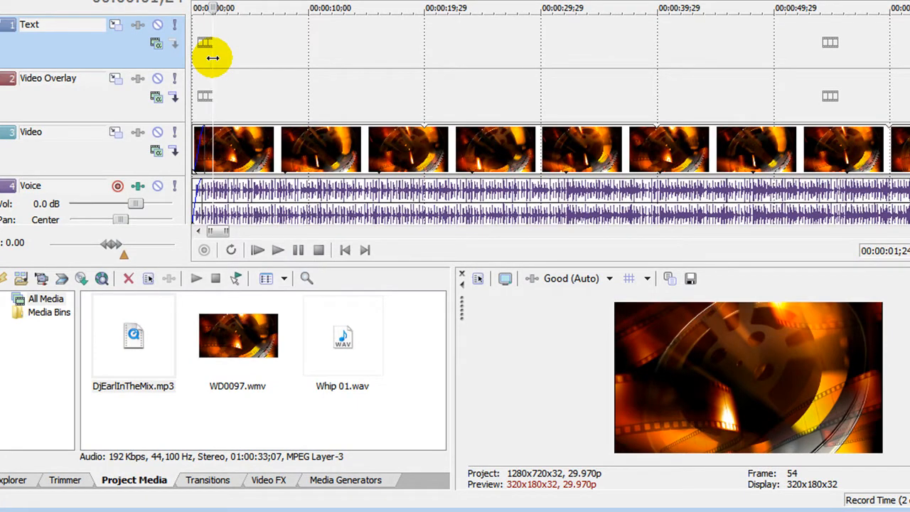
pyautogui.click(218, 55)
pyautogui.rightClick(216, 52)
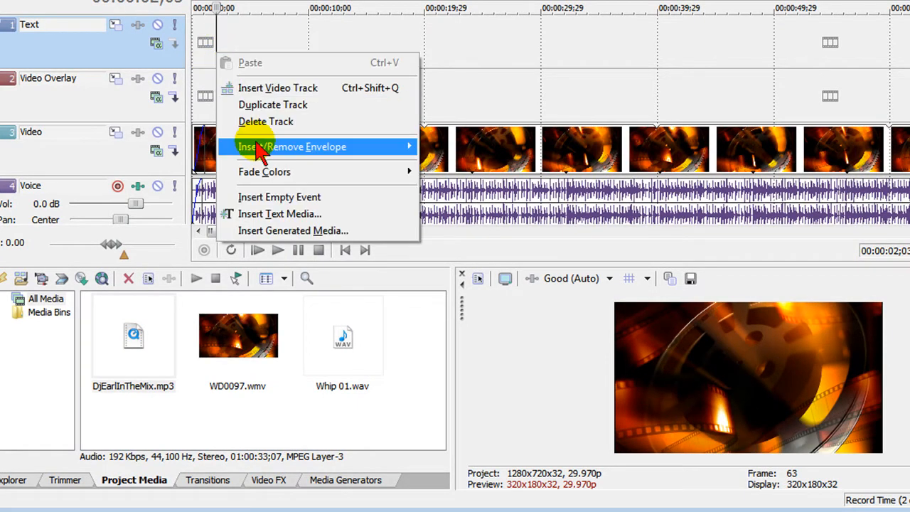
pyautogui.click(288, 216)
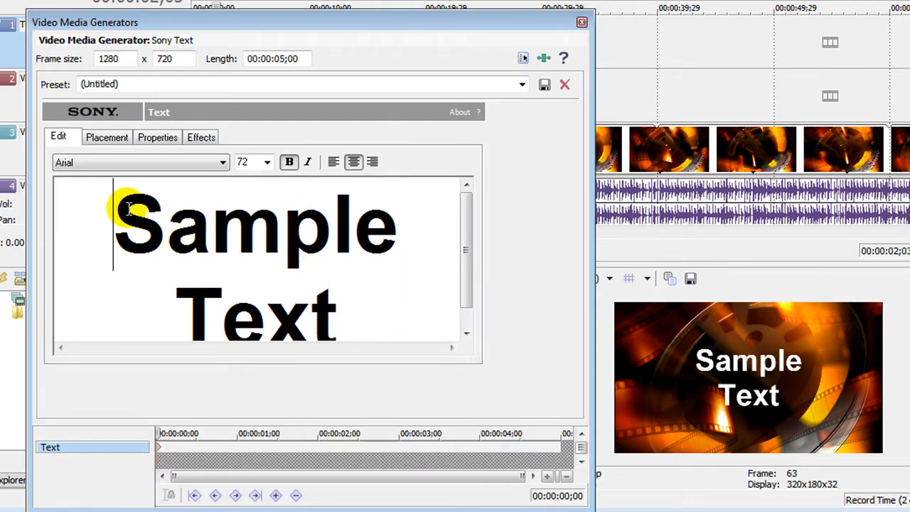
pyautogui.moveTo(128, 208); pyautogui.dragTo(399, 313)
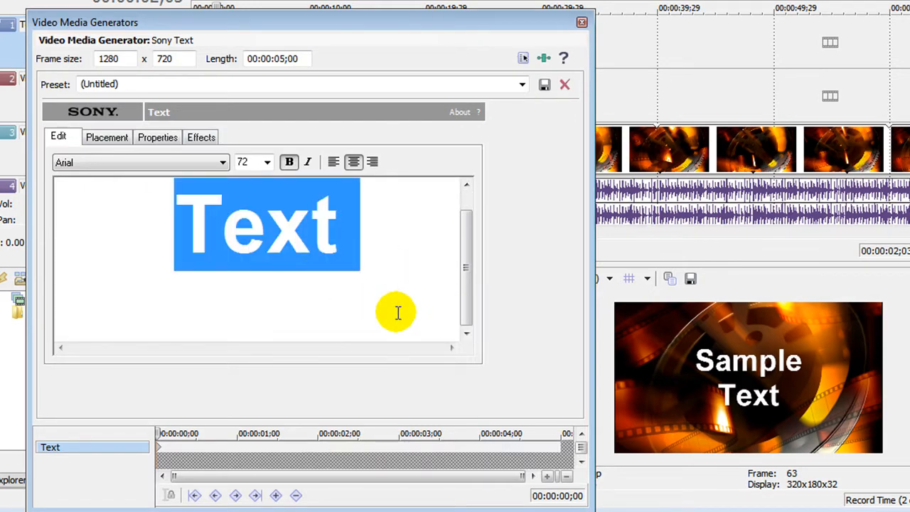
pyautogui.write('7 Tips for Better Video')
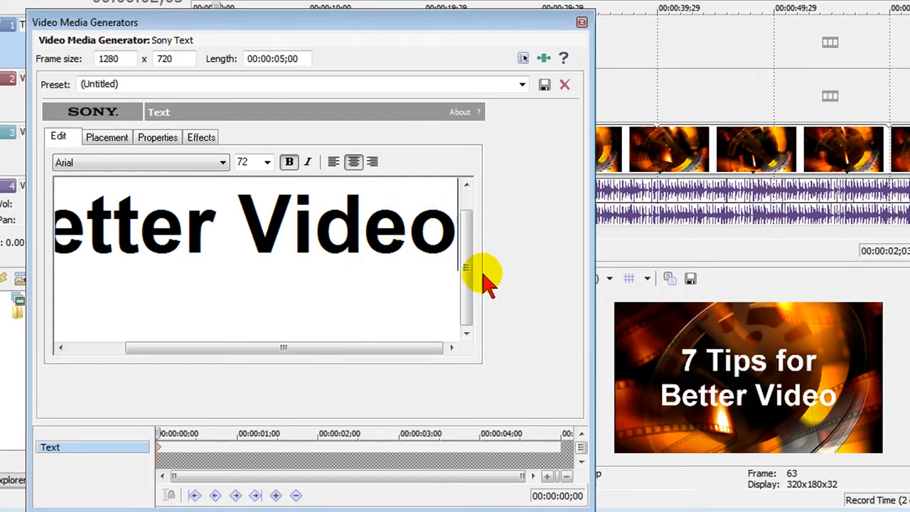
# Change the font of the whole title text to Tahoma.
pyautogui.moveTo(452, 240); pyautogui.dragTo(7, 170)
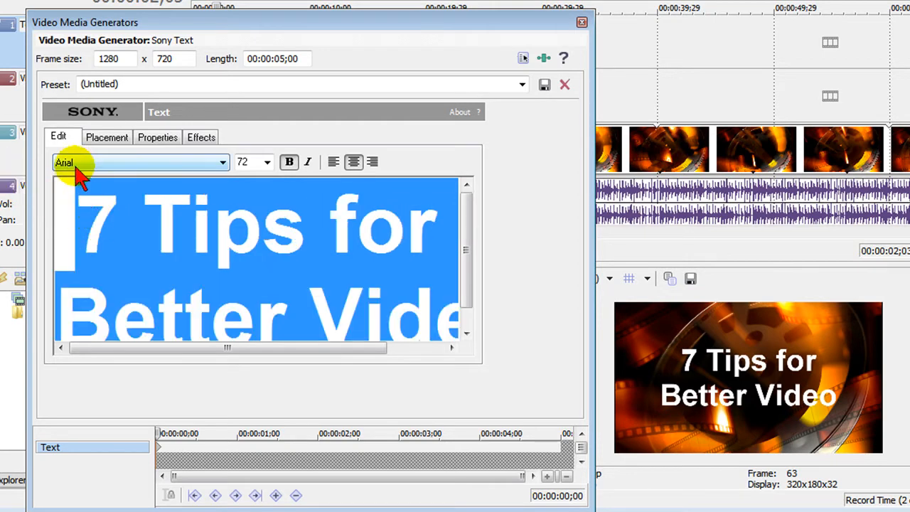
pyautogui.click(224, 163)
pyautogui.scroll(-20, 224, 308)
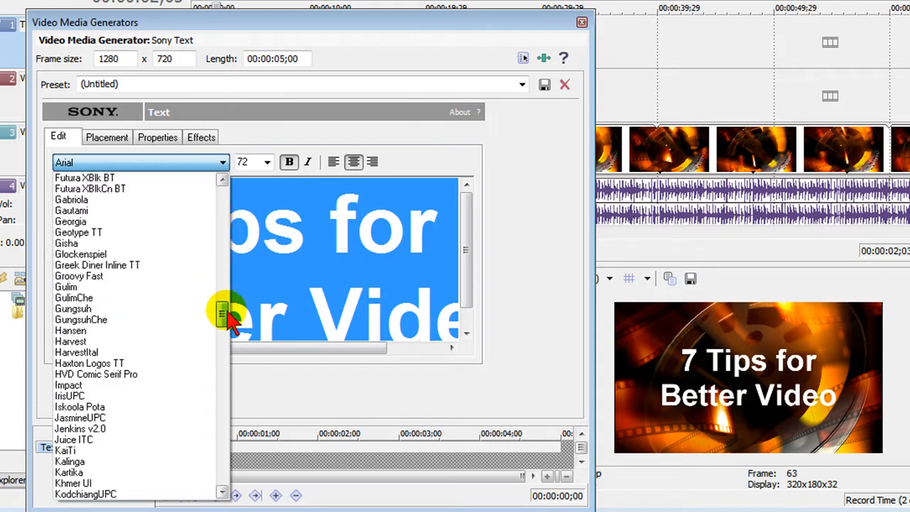
pyautogui.click(99, 311)
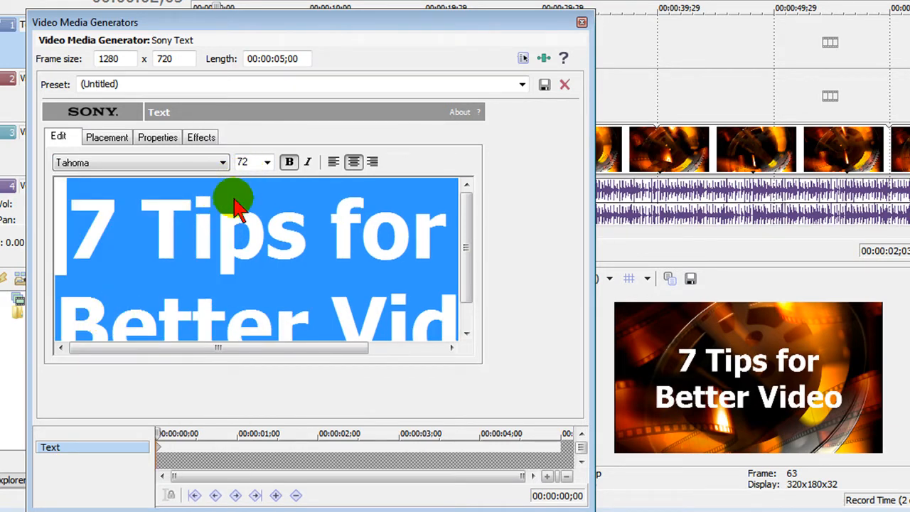
# Enable a drop shadow on the title with X and Y offsets of 0.070.
pyautogui.click(202, 139)
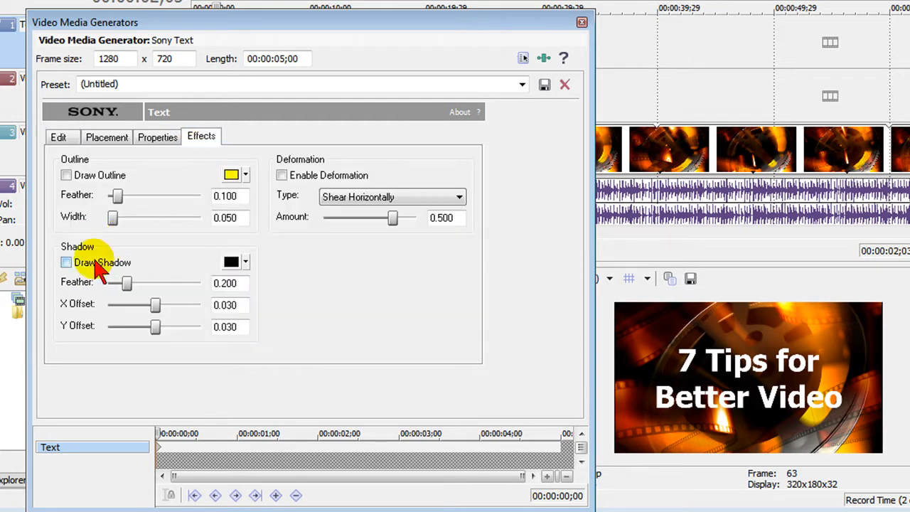
pyautogui.click(66, 264)
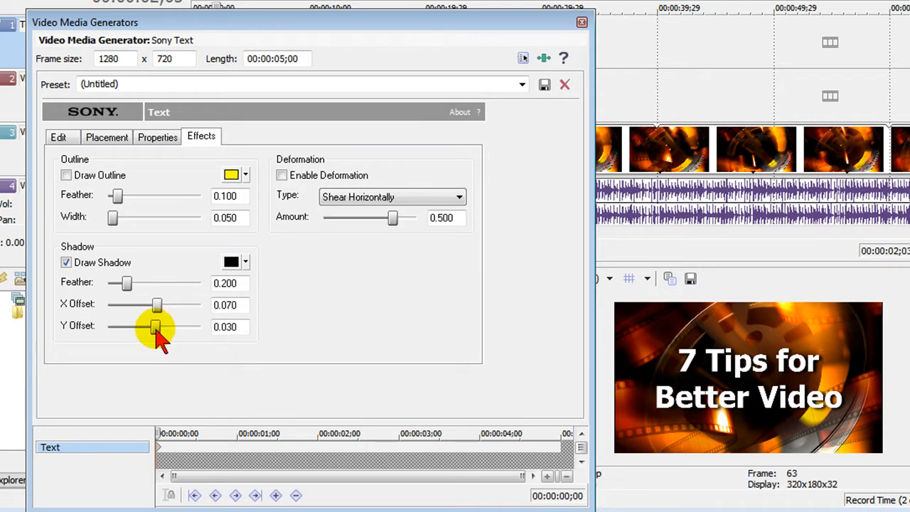
pyautogui.moveTo(227, 327); pyautogui.dragTo(232, 326)
pyautogui.write('7')
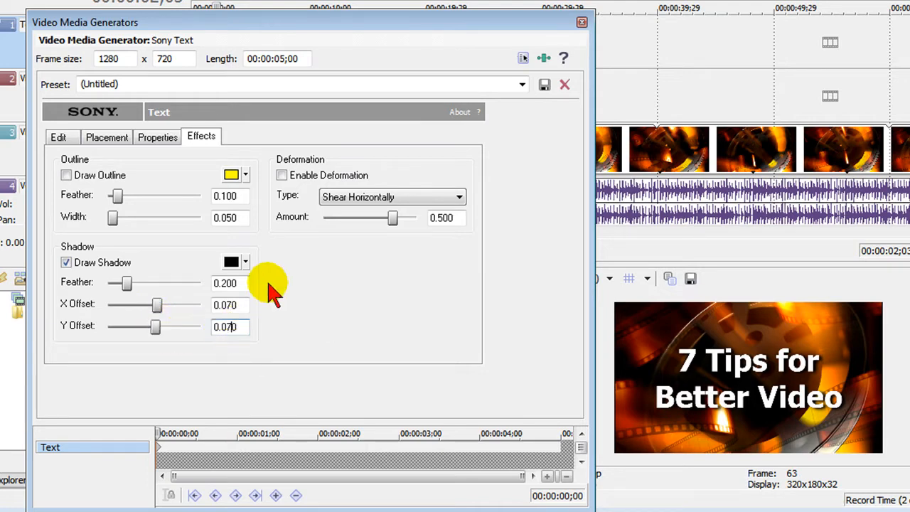
# Set the title's text placement to Center and close the text generator.
pyautogui.click(110, 137)
pyautogui.click(146, 180)
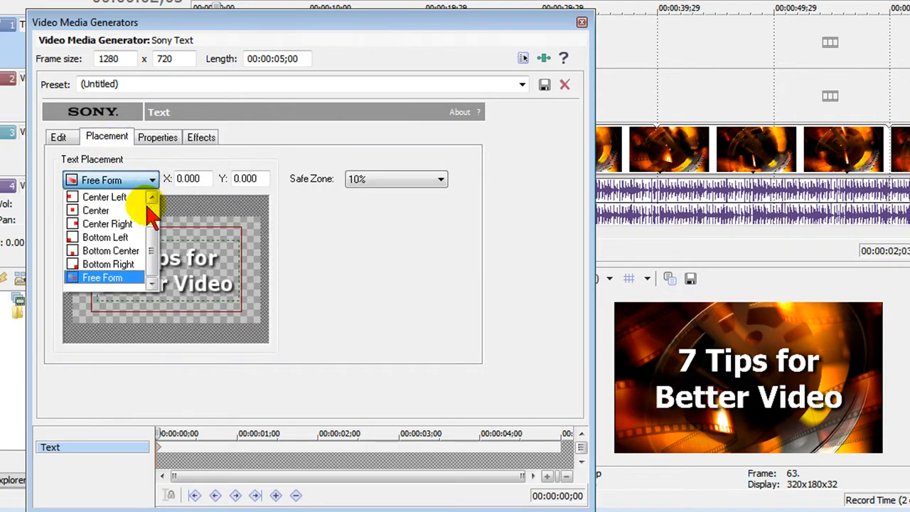
pyautogui.click(118, 212)
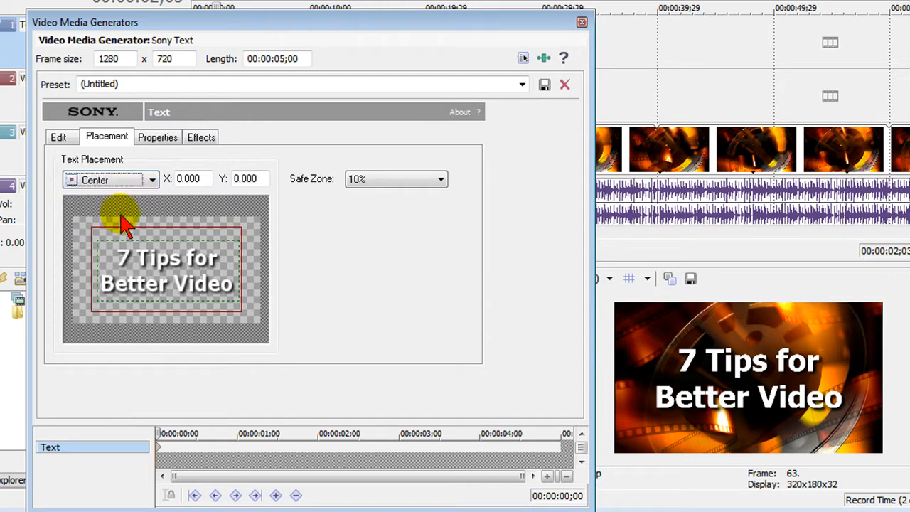
pyautogui.click(582, 23)
# Set the video preview quality to Best (Auto).
pyautogui.click(608, 279)
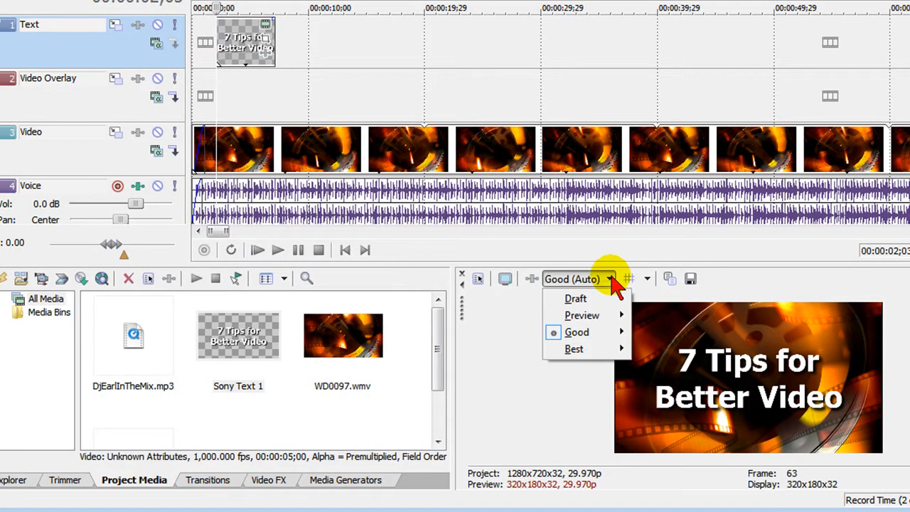
pyautogui.moveTo(619, 352)
pyautogui.click(658, 291)
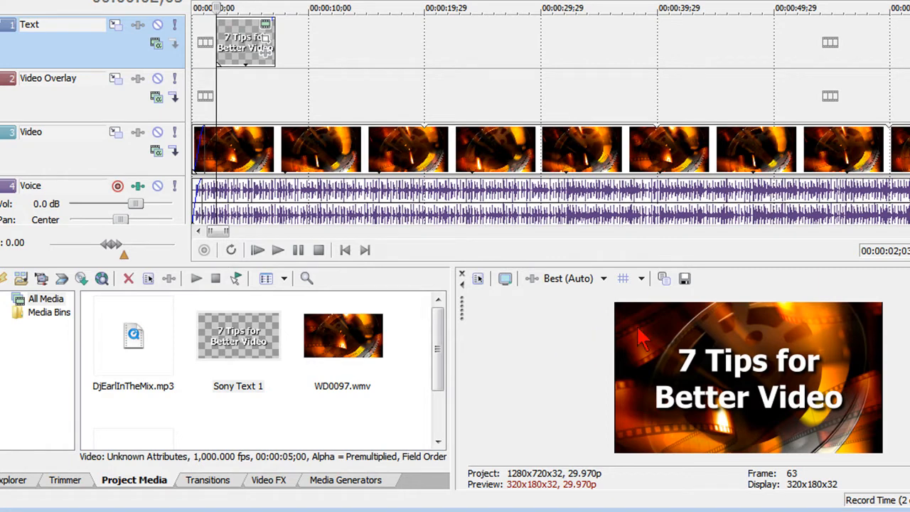
# Add a short fade-in and fade-out to the title clip, and play back the opening.
pyautogui.click(239, 62)
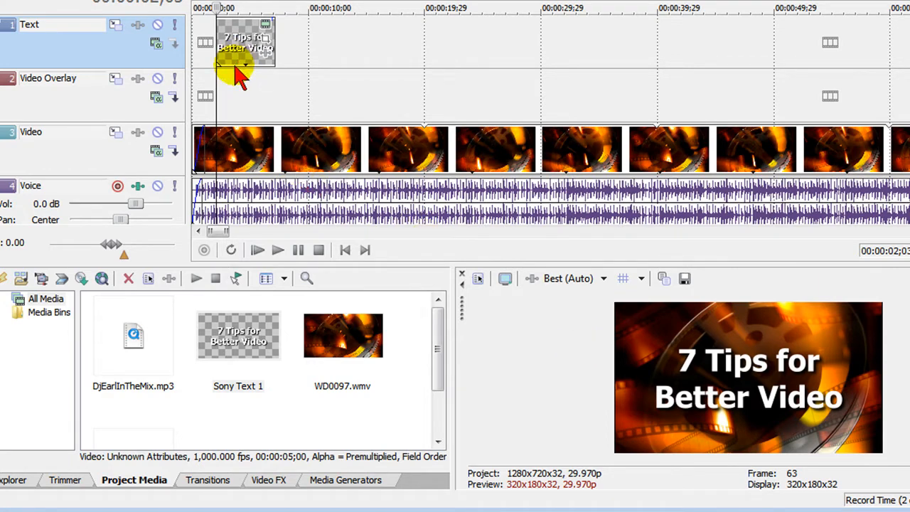
pyautogui.moveTo(217, 19); pyautogui.dragTo(224, 8)
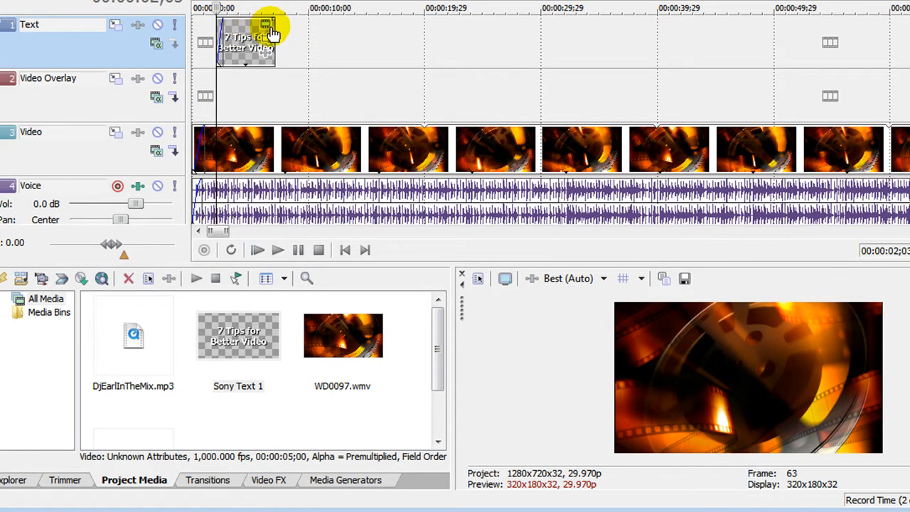
pyautogui.moveTo(277, 20); pyautogui.dragTo(267, 17)
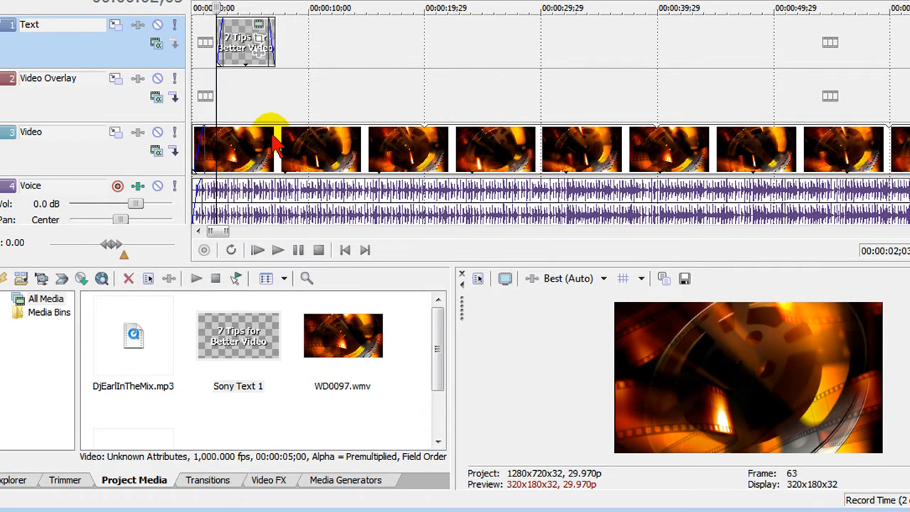
pyautogui.click(261, 257)
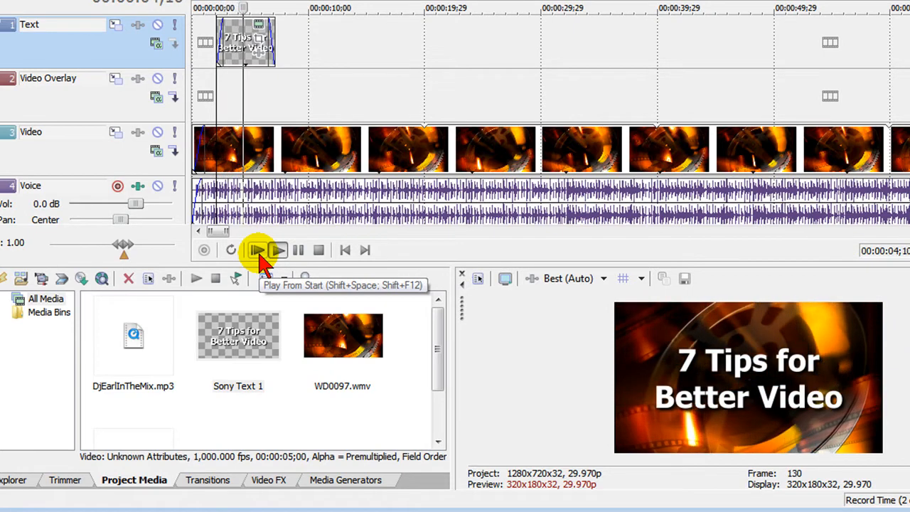
pyautogui.click(299, 250)
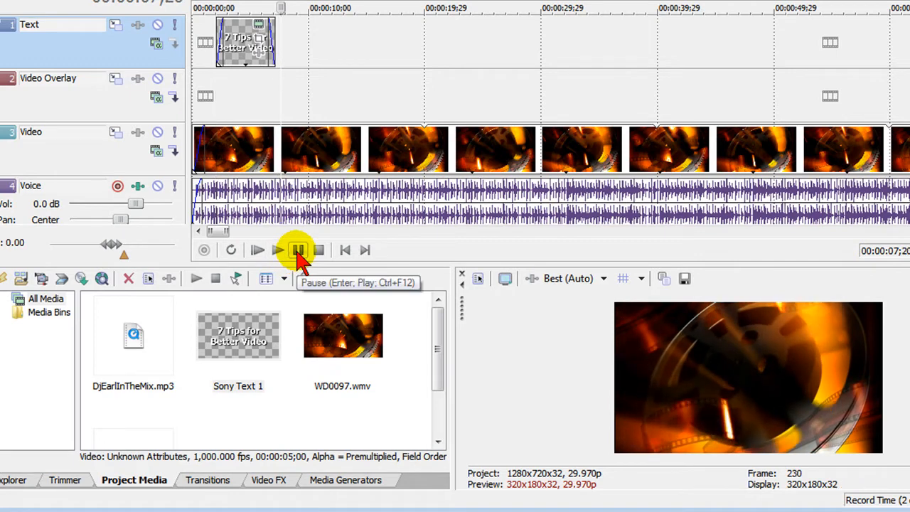
# Insert a second text media on the Text track at 00:00:08;24, replacing the sample text with "1.".
pyautogui.click(297, 65)
pyautogui.click(296, 64)
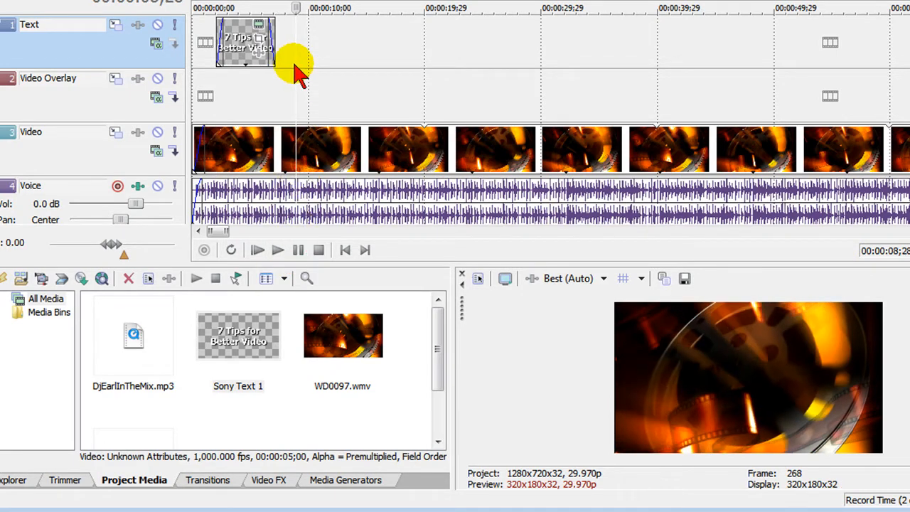
pyautogui.rightClick(296, 65)
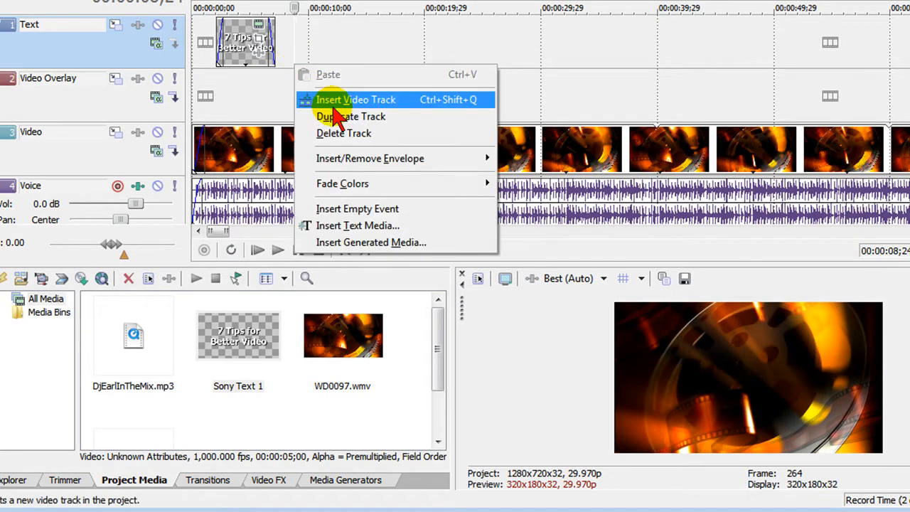
pyautogui.click(366, 226)
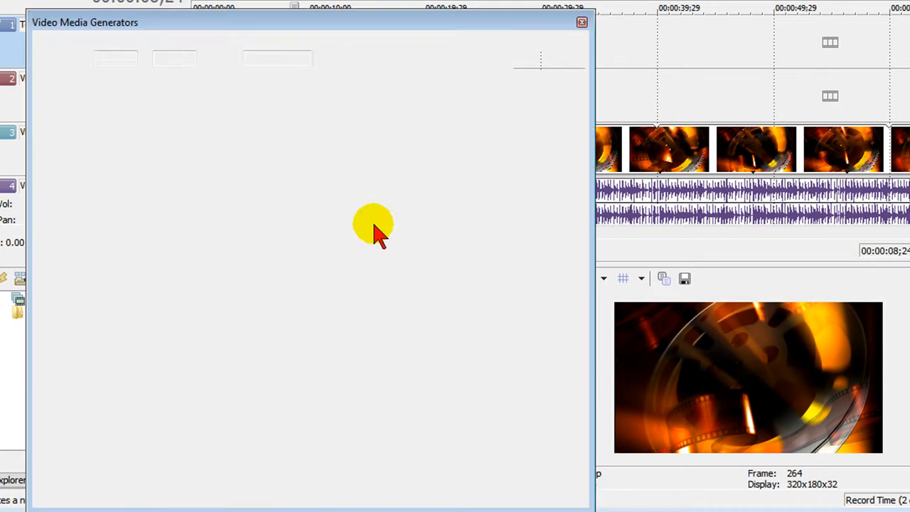
pyautogui.moveTo(123, 210); pyautogui.dragTo(353, 286)
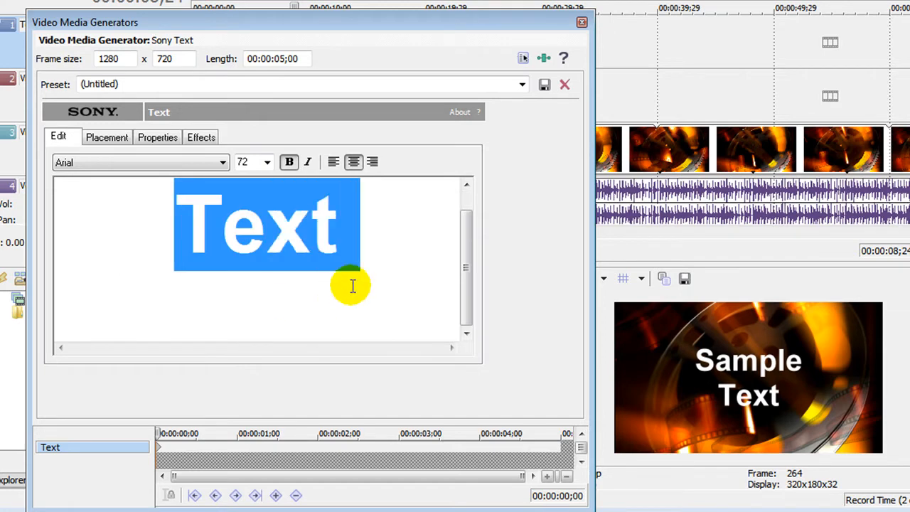
pyautogui.write('1.')
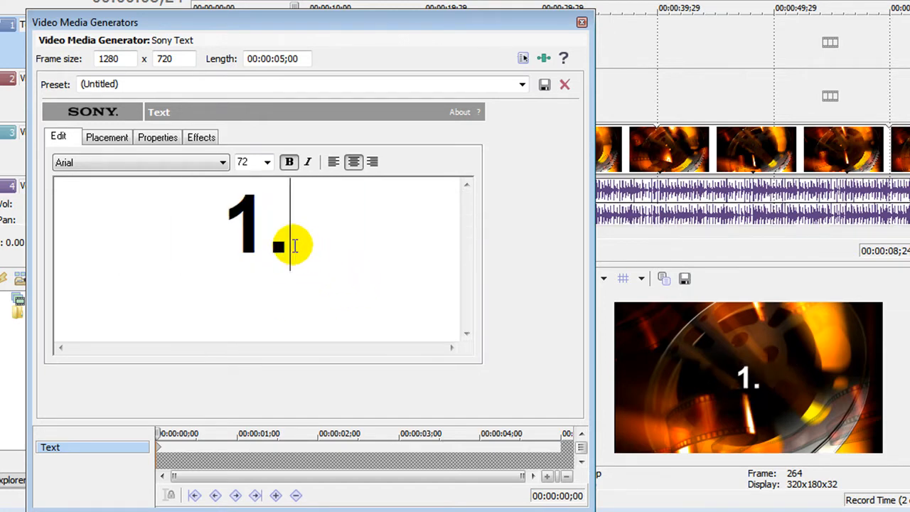
# Format the whole number text in Tahoma at size 216.
pyautogui.moveTo(294, 246); pyautogui.dragTo(227, 224)
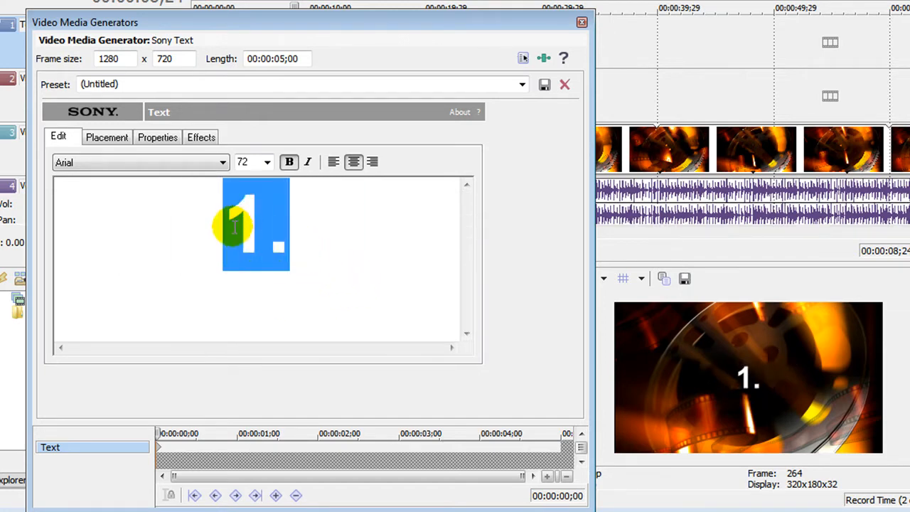
pyautogui.click(267, 165)
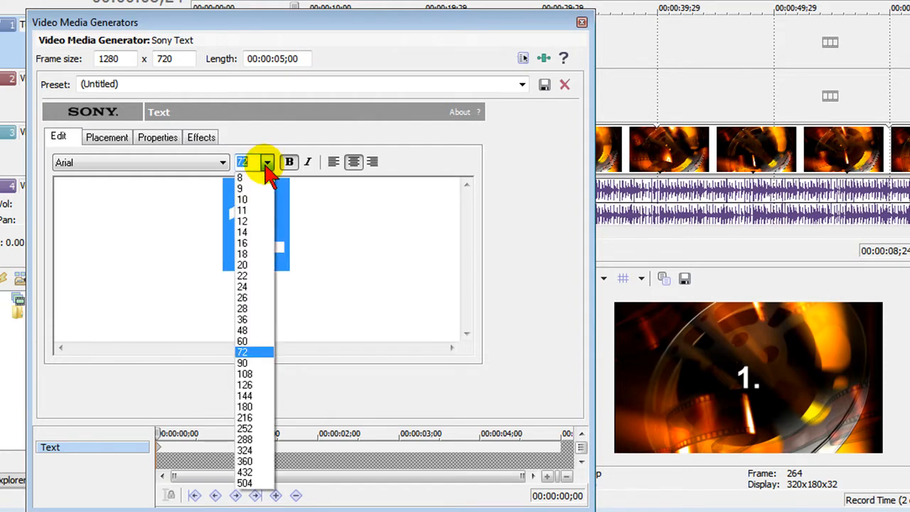
pyautogui.click(254, 406)
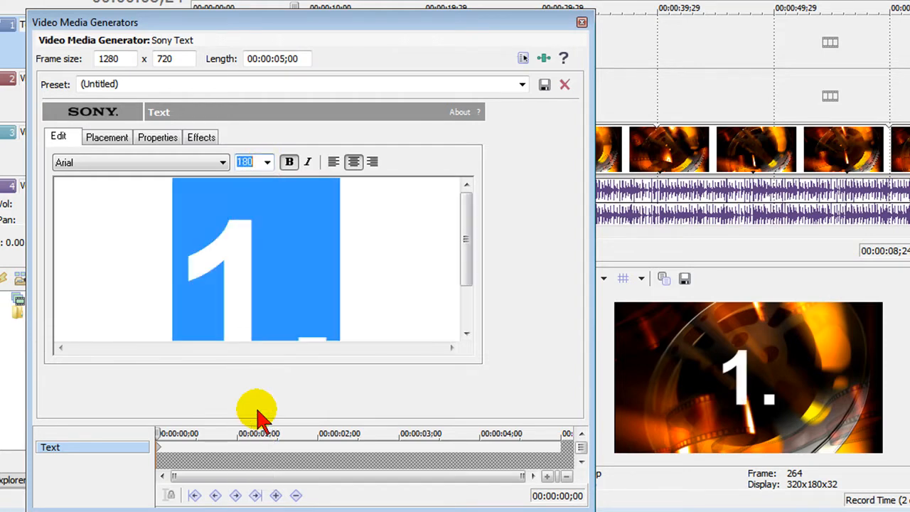
pyautogui.click(223, 163)
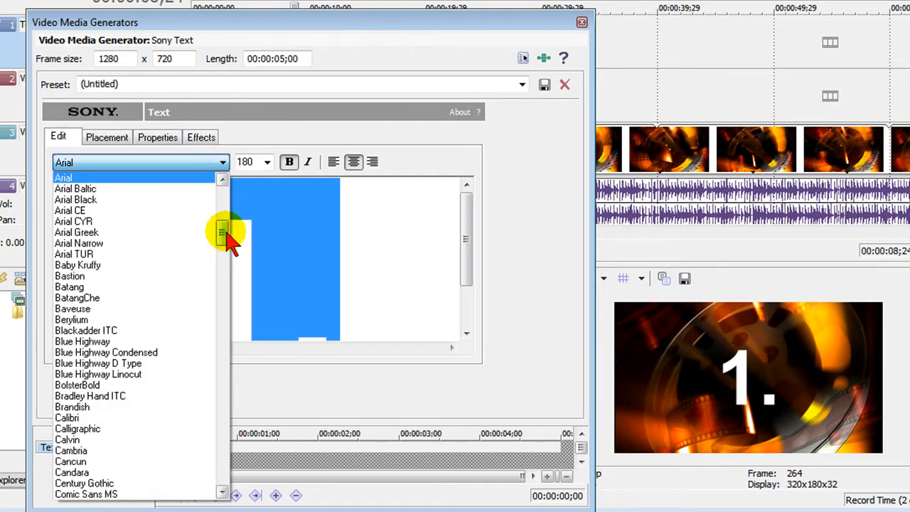
pyautogui.moveTo(223, 233); pyautogui.dragTo(221, 421)
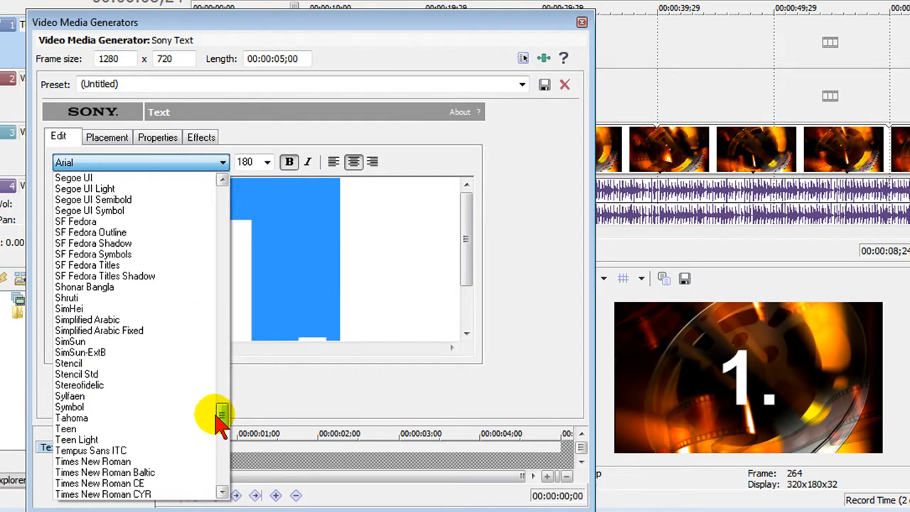
pyautogui.click(181, 418)
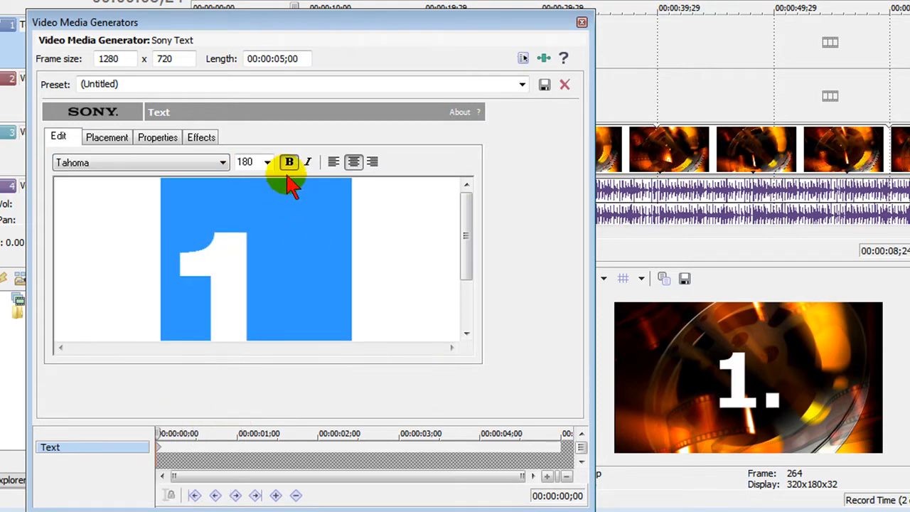
pyautogui.click(267, 162)
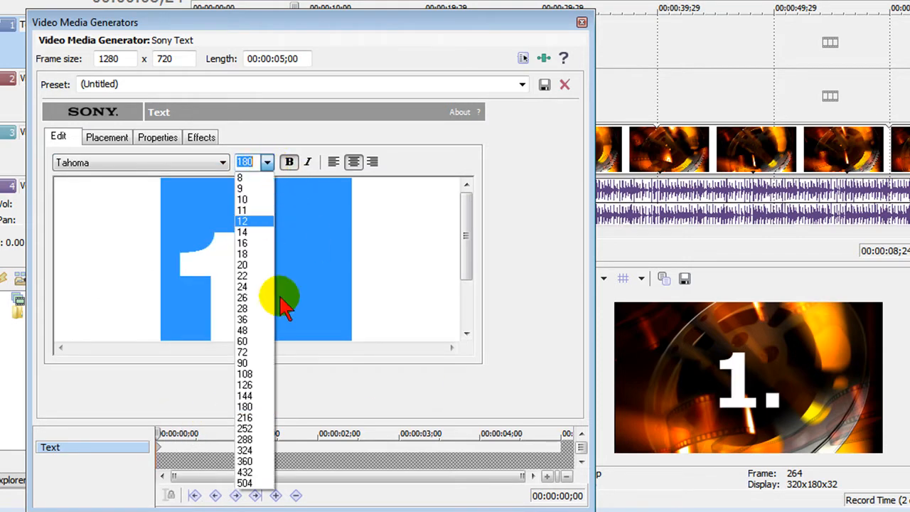
pyautogui.click(269, 417)
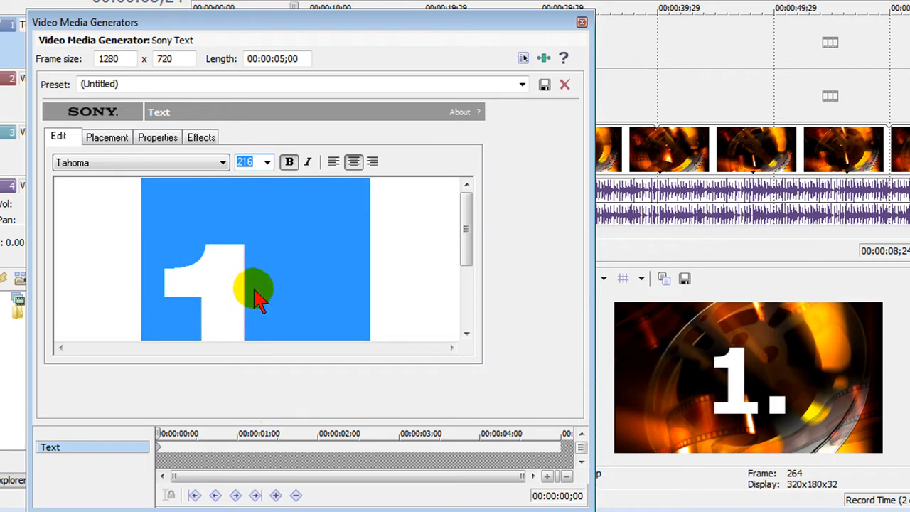
# Delete the period after the 1 in the number text.
pyautogui.moveTo(471, 258); pyautogui.dragTo(470, 298)
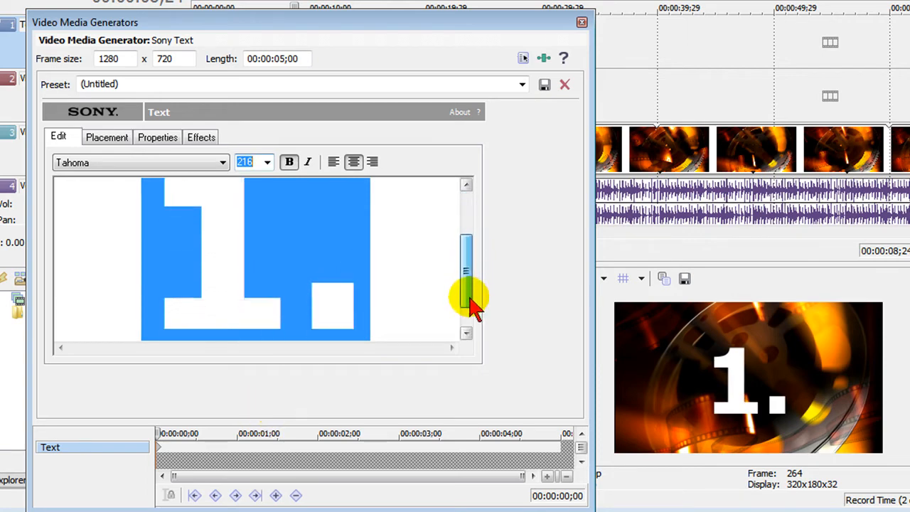
pyautogui.click(366, 318)
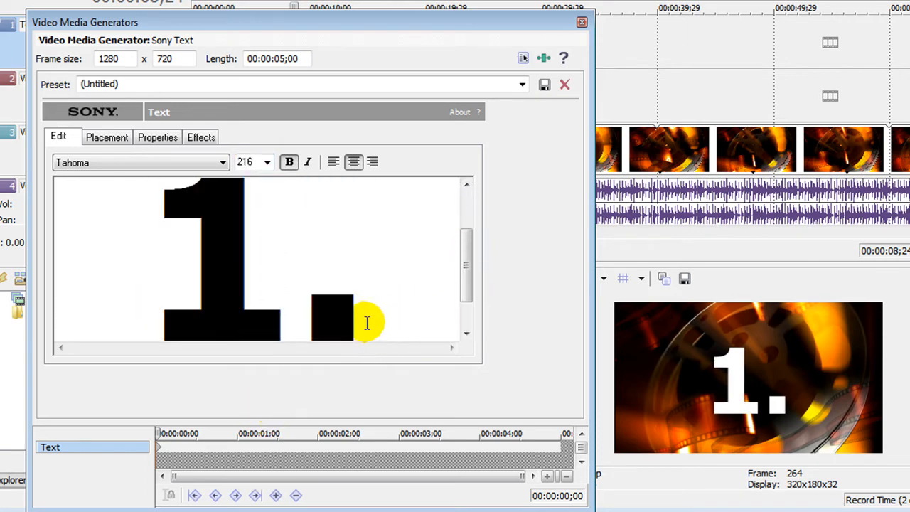
pyautogui.press('BackSpace')
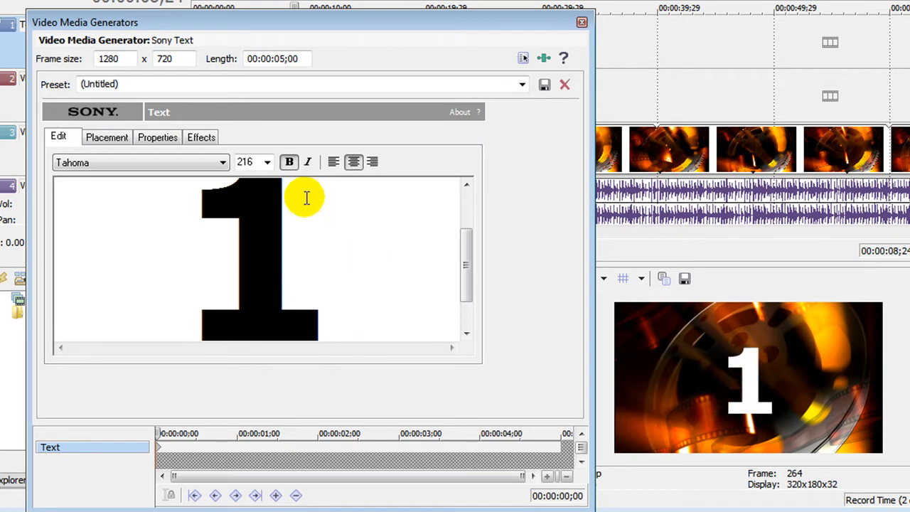
# Enable a shadow and an orange outline about 0.345 wide on the number, and close the text generator.
pyautogui.click(203, 138)
pyautogui.click(66, 264)
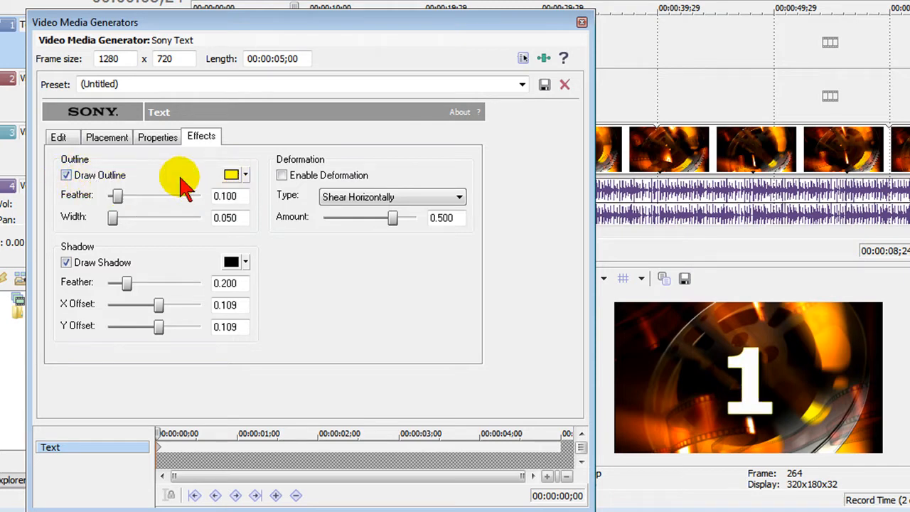
pyautogui.click(238, 176)
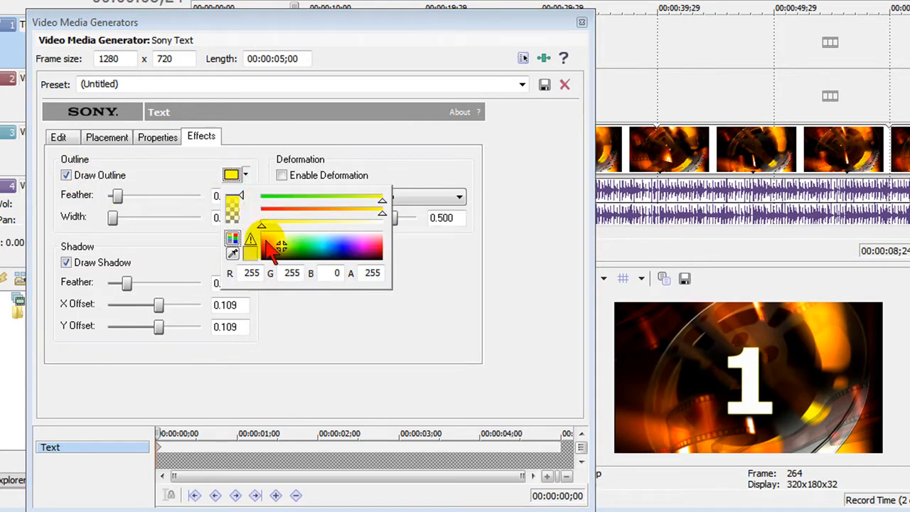
pyautogui.click(279, 255)
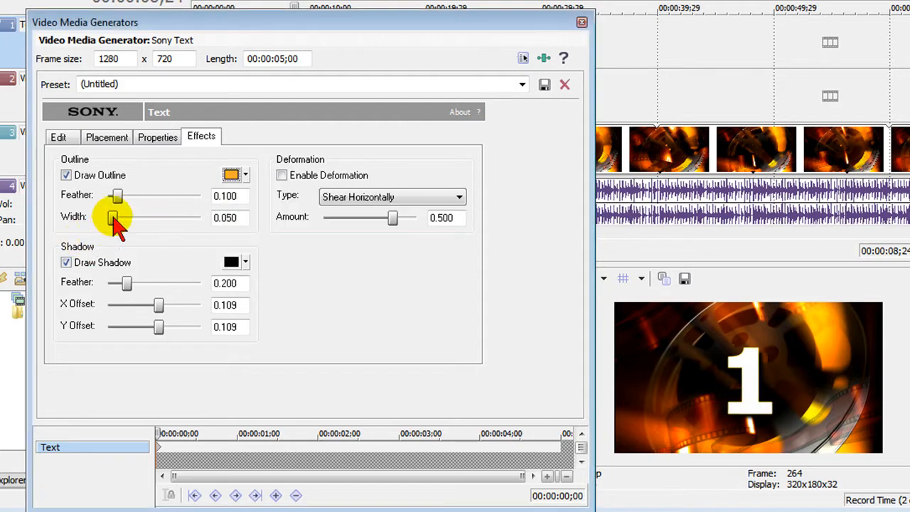
pyautogui.moveTo(118, 219); pyautogui.dragTo(145, 221)
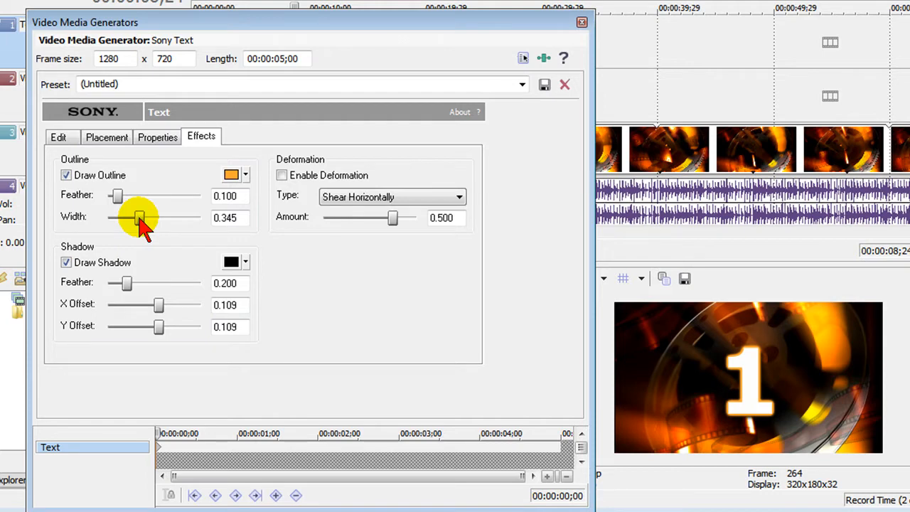
pyautogui.click(582, 23)
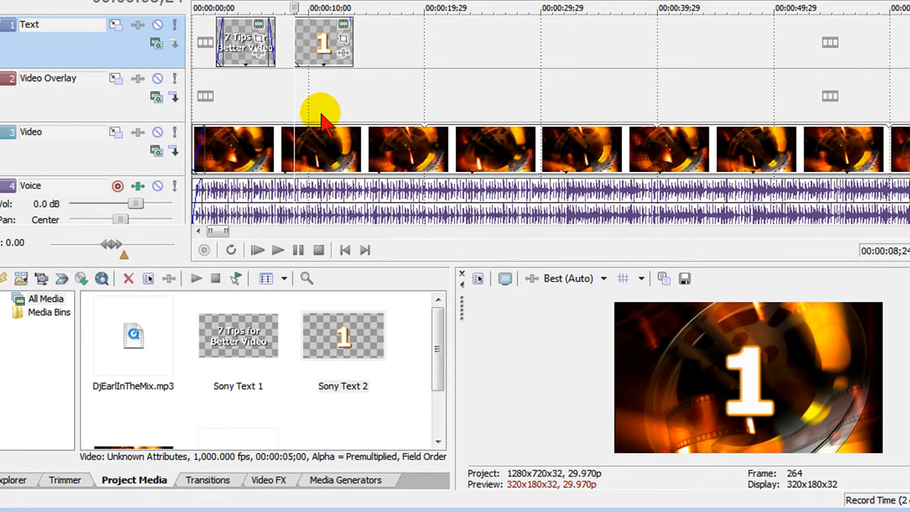
# Play back the timeline from just before the number clip, at about eight seconds.
pyautogui.click(287, 102)
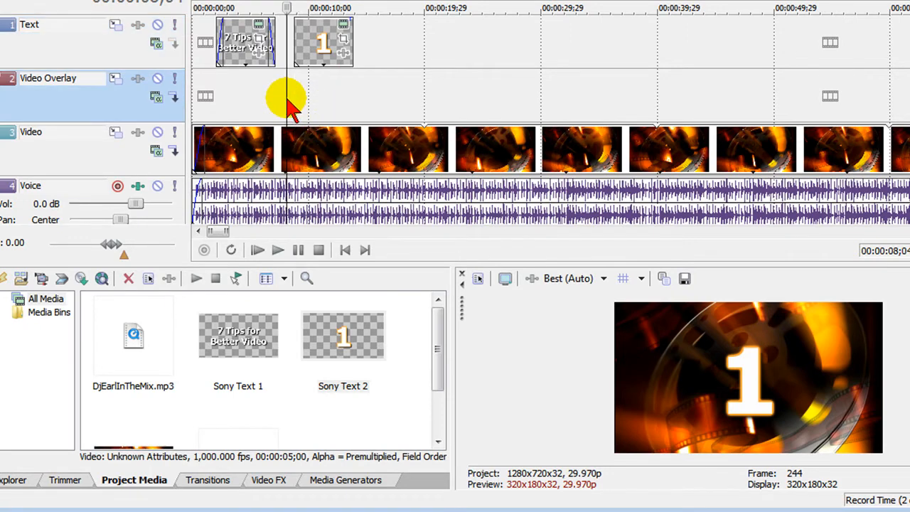
pyautogui.click(276, 252)
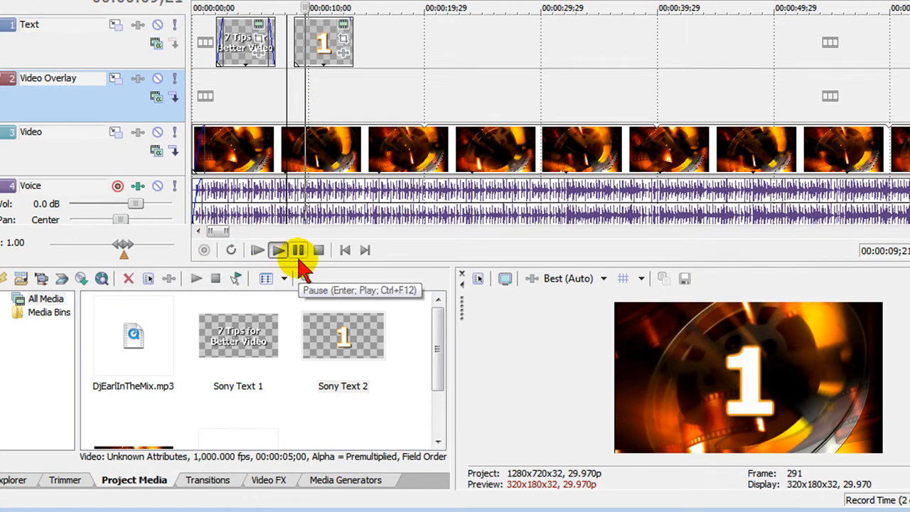
pyautogui.click(298, 250)
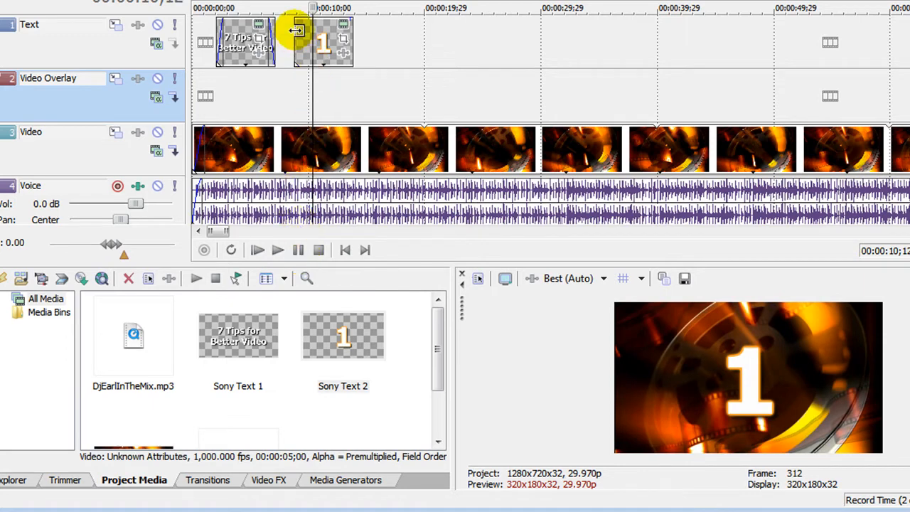
# Add a fade-in of about one second to the number clip and apply the Default 3D Fly In/Out transition to it.
pyautogui.moveTo(294, 18); pyautogui.dragTo(304, 18)
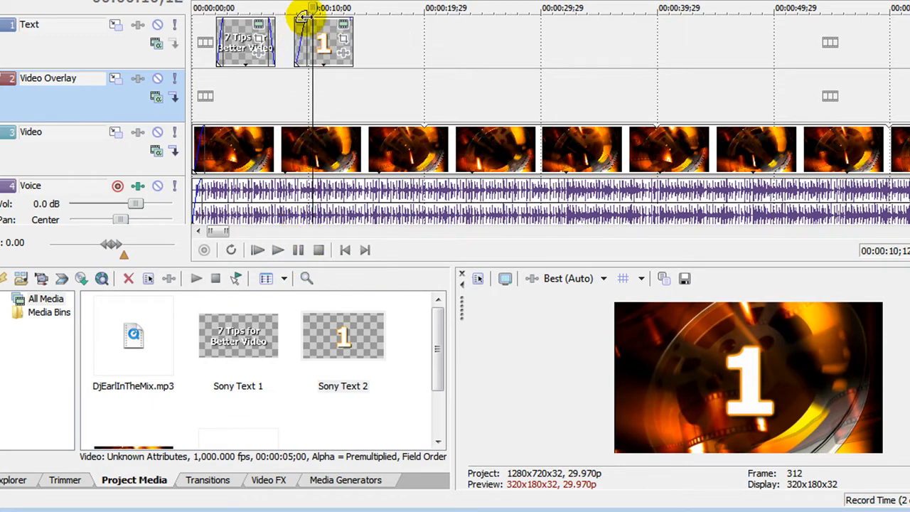
pyautogui.click(209, 478)
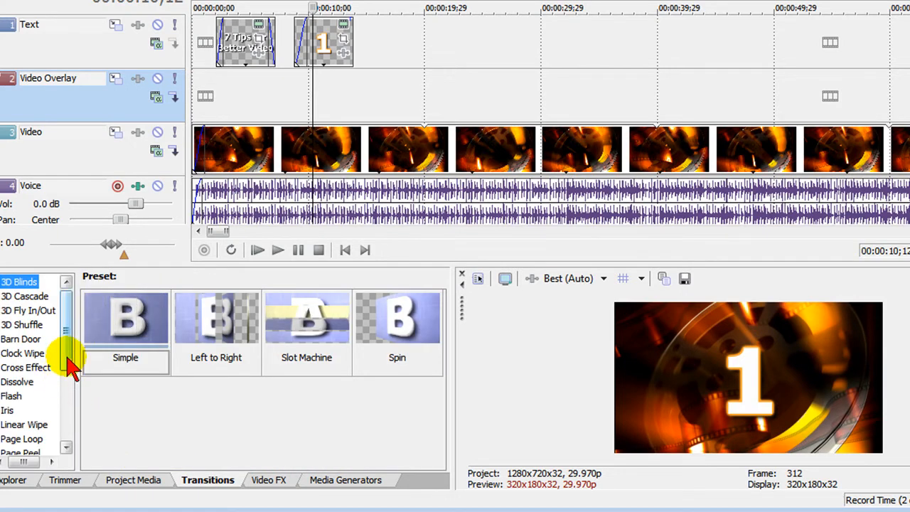
pyautogui.click(41, 312)
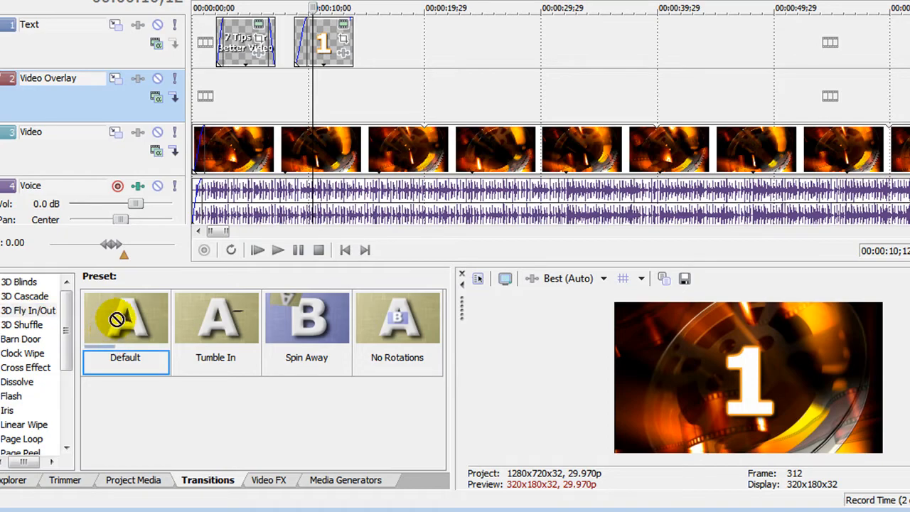
pyautogui.moveTo(118, 314); pyautogui.dragTo(304, 47)
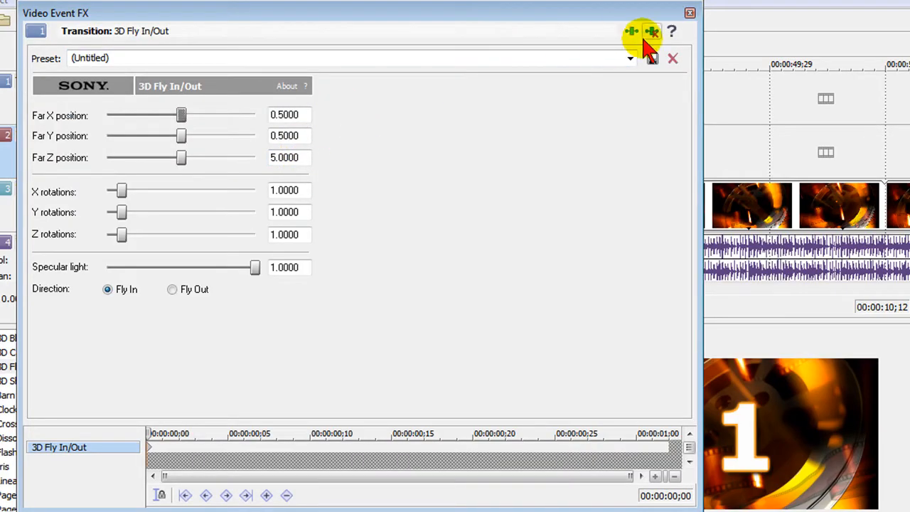
pyautogui.click(690, 13)
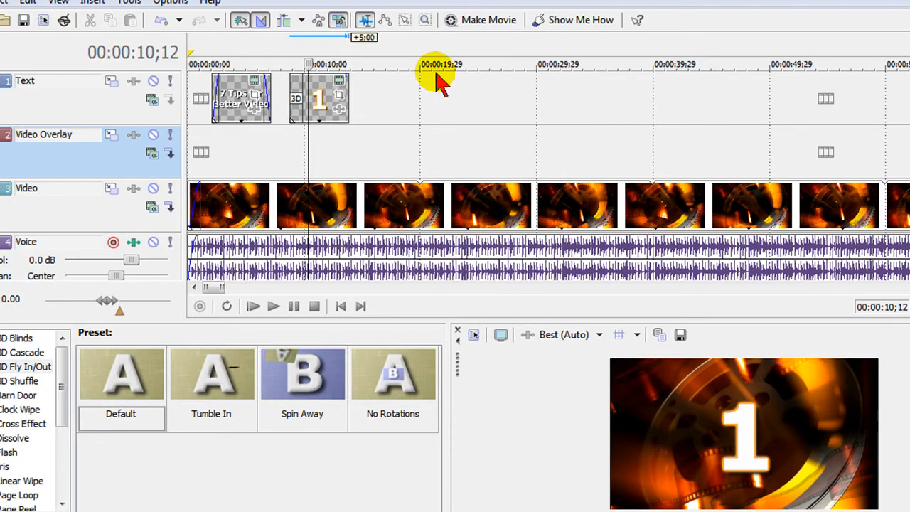
# Play back the fly-in transition from just before the number clip.
pyautogui.click(285, 143)
pyautogui.click(275, 307)
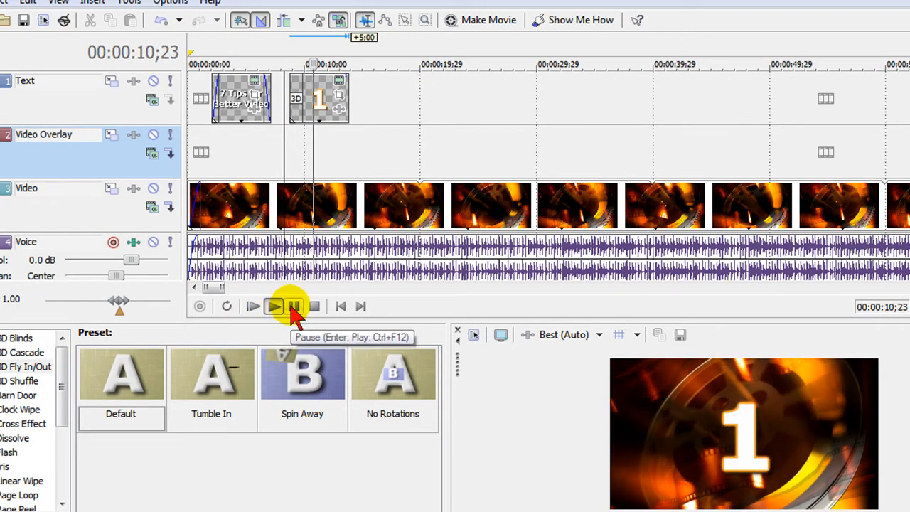
pyautogui.click(294, 307)
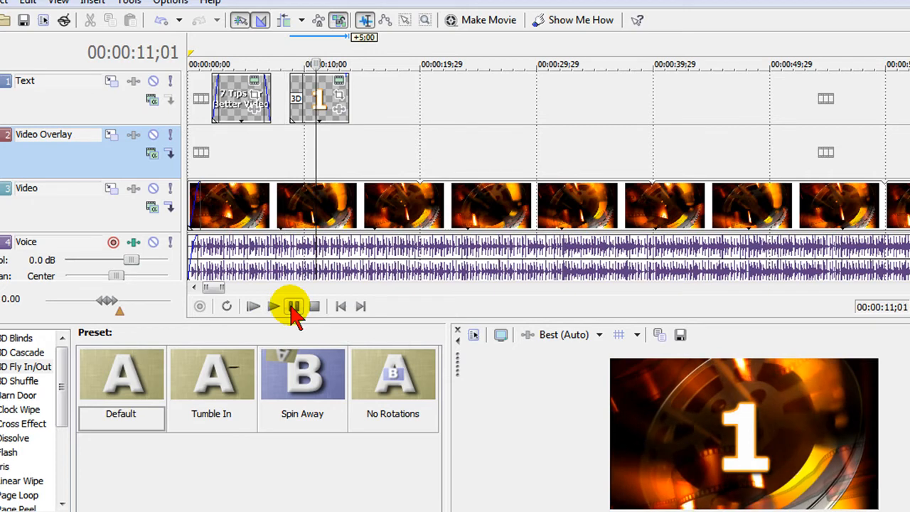
# Set the number clip's 3D Fly In/Out transition to 0 rotations on the X, Y and Z axes.
pyautogui.rightClick(296, 106)
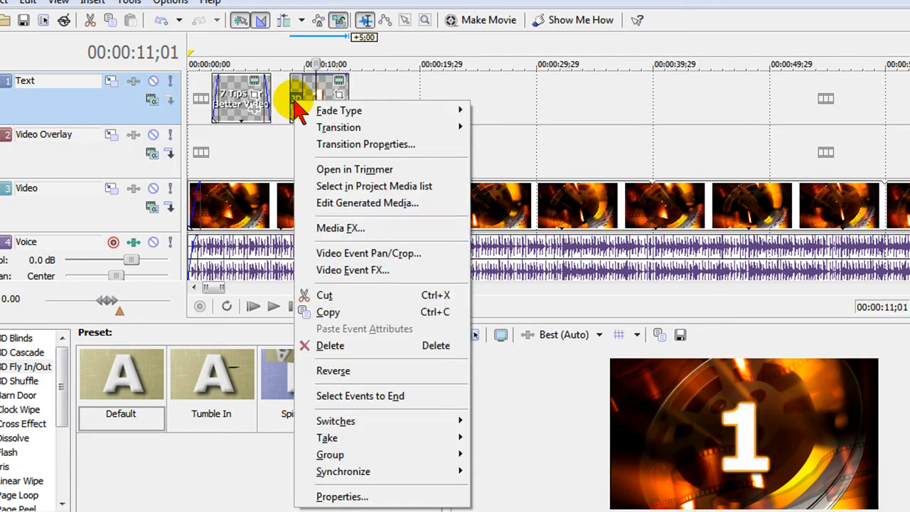
pyautogui.click(333, 144)
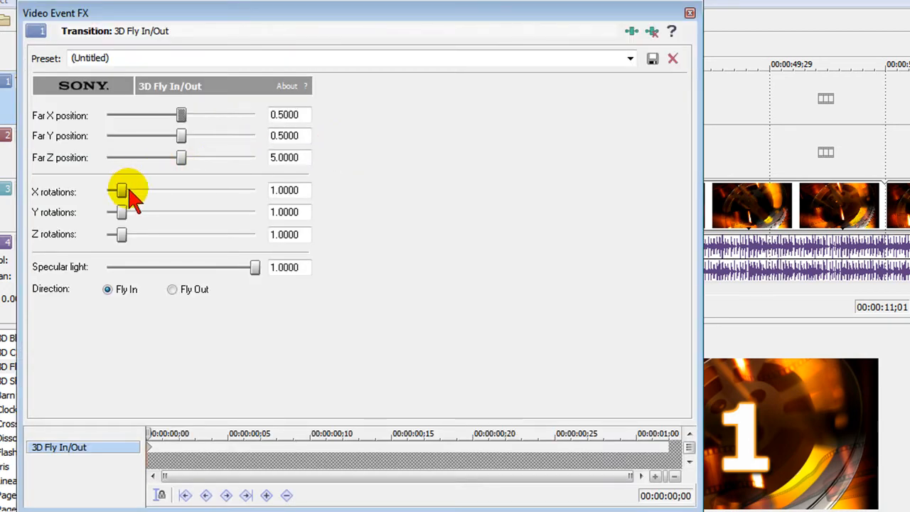
pyautogui.moveTo(122, 199); pyautogui.dragTo(98, 236)
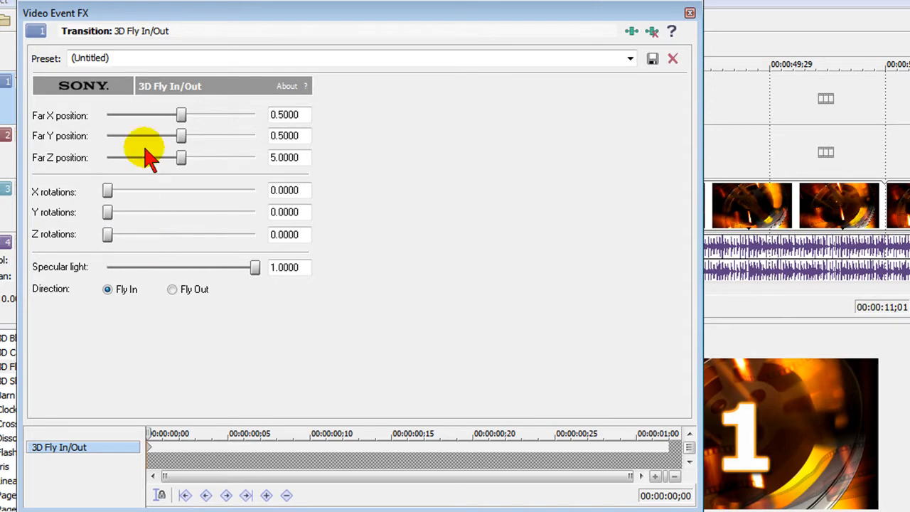
# Save the transition settings as a preset named "fly in tip number" and close the effect window.
pyautogui.write('fly in tip number')
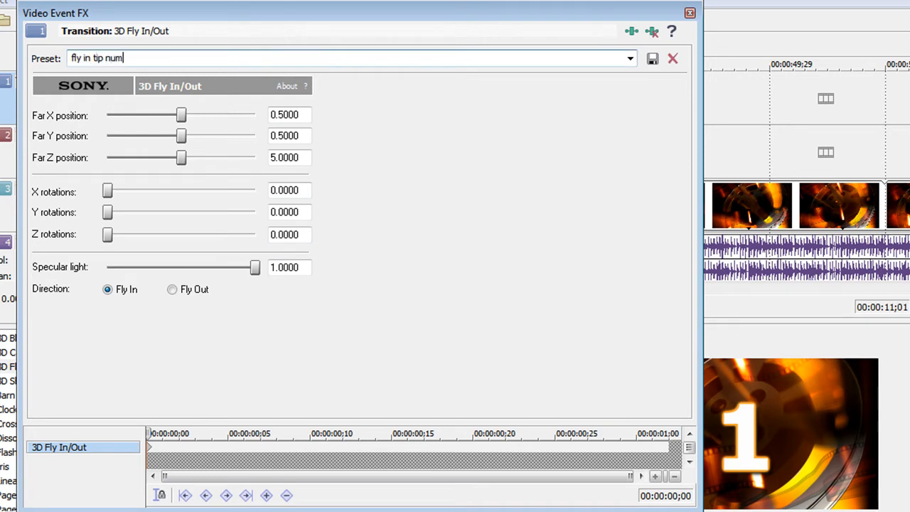
pyautogui.click(653, 60)
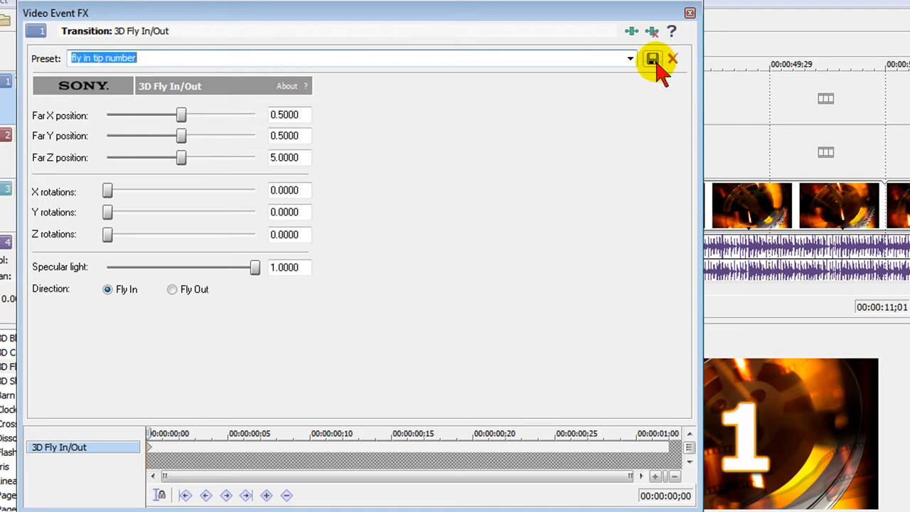
pyautogui.click(690, 13)
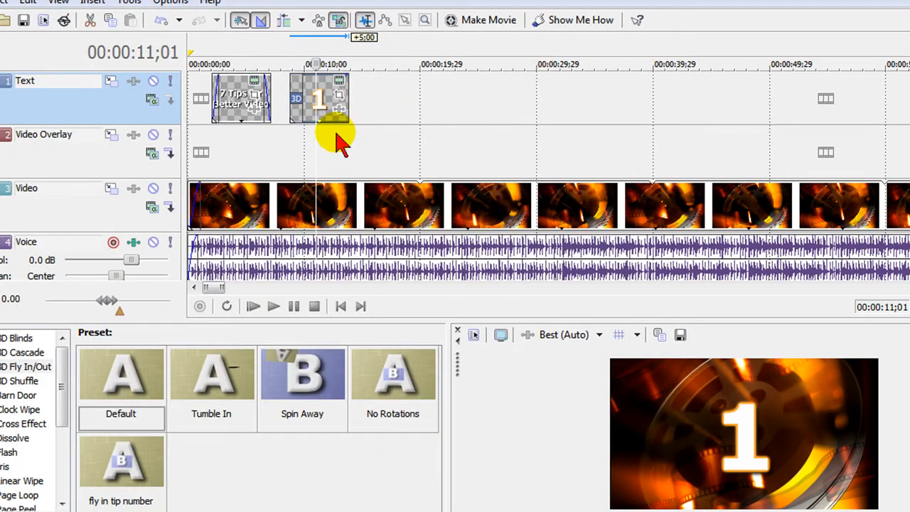
# Play back the number's rotation-free fly-in from about 8;24.
pyautogui.click(293, 152)
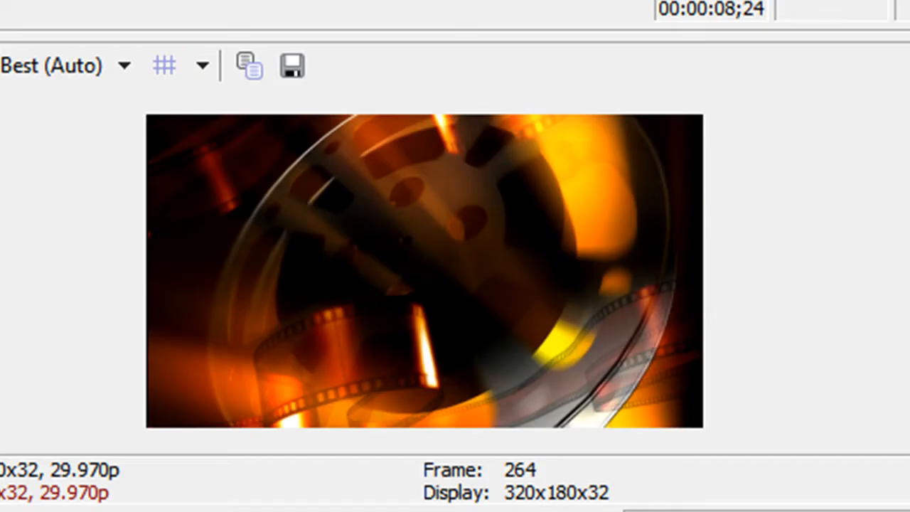
pyautogui.press('space')
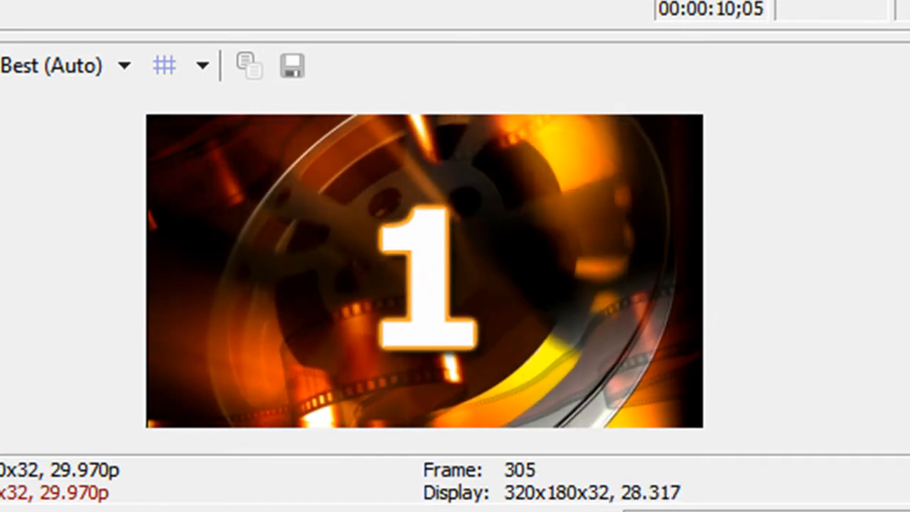
pyautogui.press('Return')
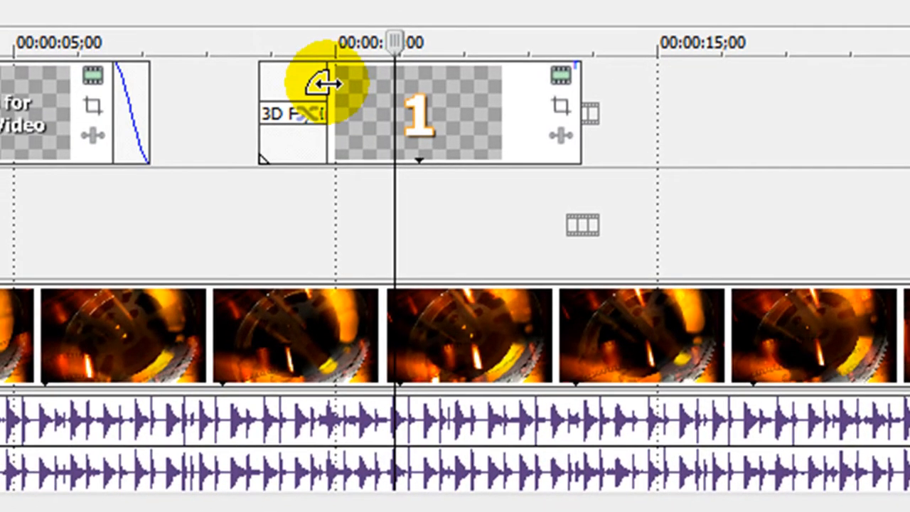
# Shorten the number clip's fly-in transition to about a third of a second and play it back.
pyautogui.moveTo(324, 83); pyautogui.dragTo(294, 85)
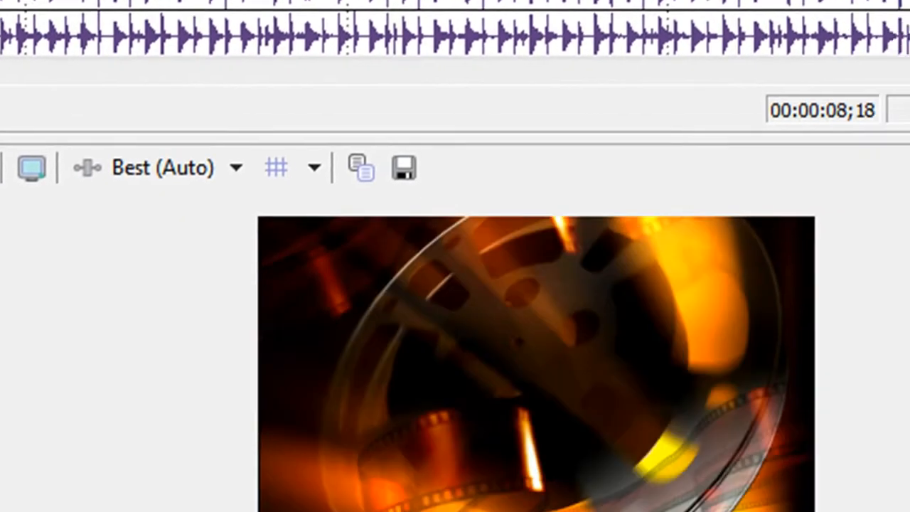
pyautogui.press('Left')
pyautogui.press('Left')
pyautogui.press('Left')
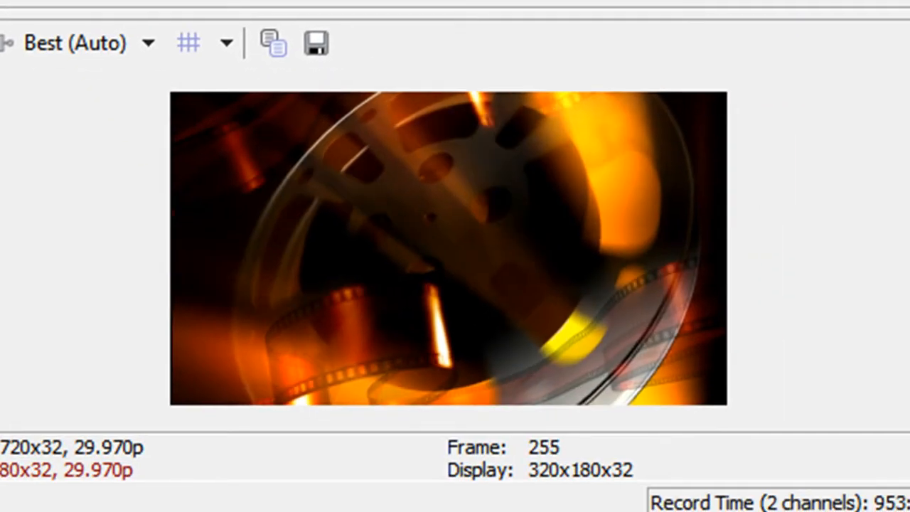
pyautogui.press('space')
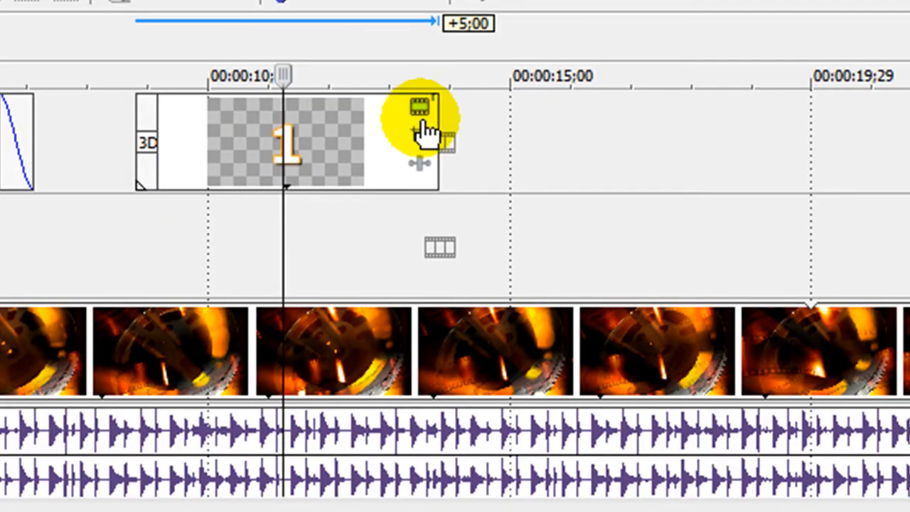
# Trim the number clip's end back by 2;17 with a short fade-out, and play back the result.
pyautogui.moveTo(435, 121); pyautogui.dragTo(295, 130)
pyautogui.moveTo(284, 96); pyautogui.dragTo(266, 92)
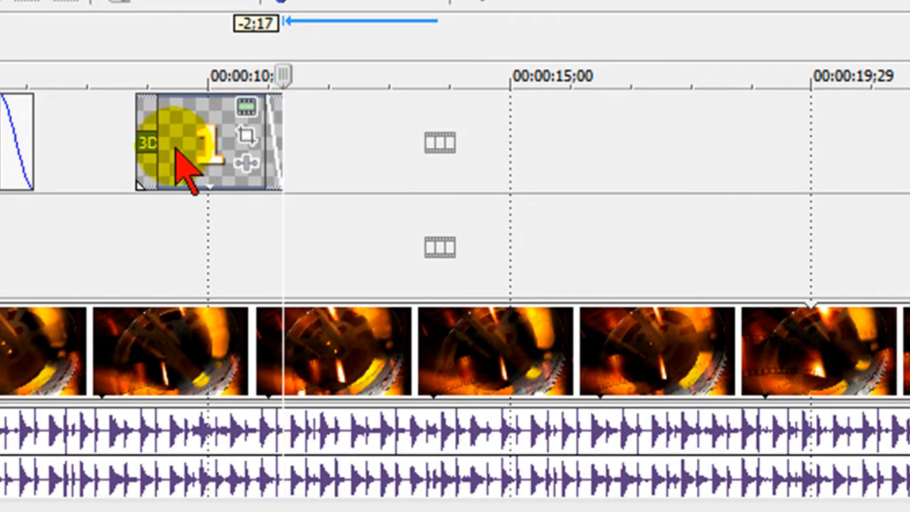
pyautogui.click(120, 201)
pyautogui.press('space')
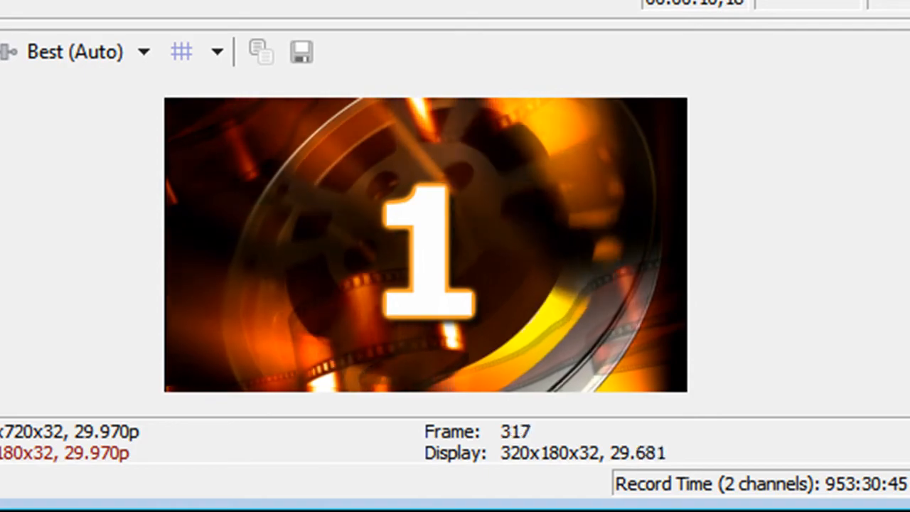
pyautogui.press('space')
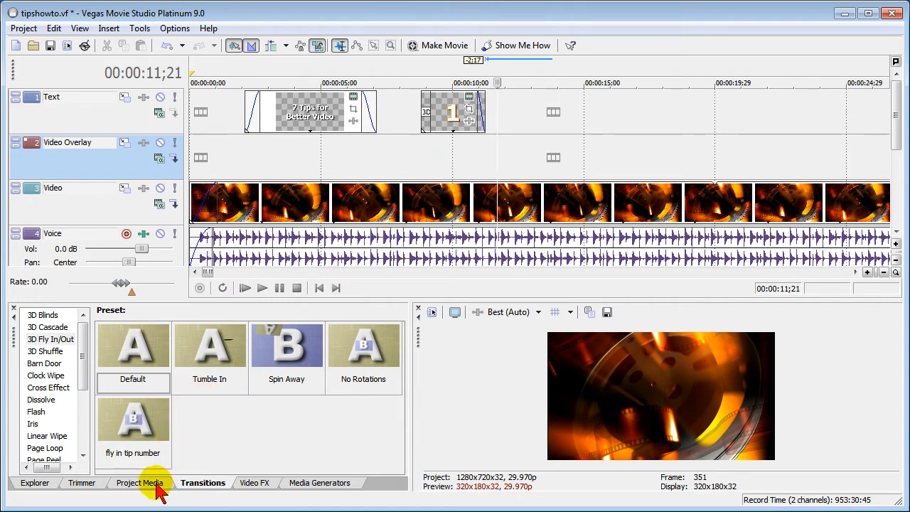
# Place the Whip 01.wav sound effect from the project media on the Music track at 8;24, where the number clip starts.
pyautogui.click(139, 483)
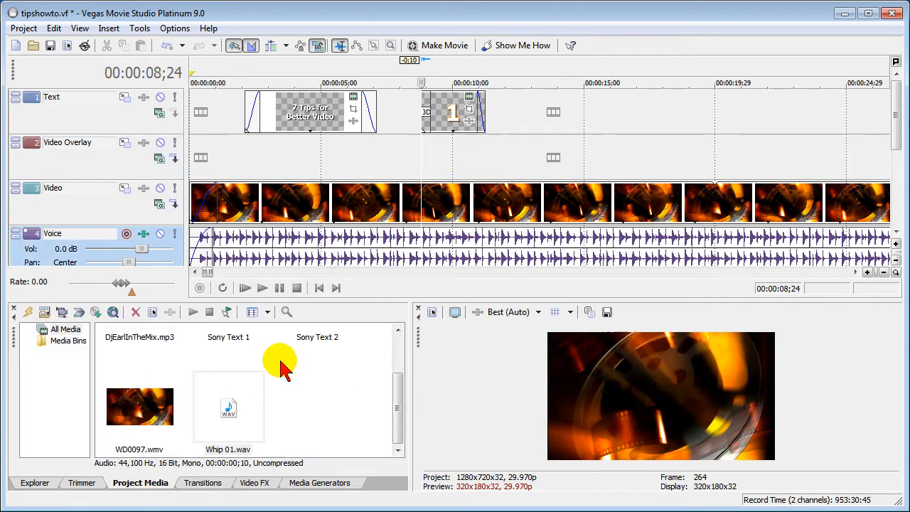
pyautogui.click(229, 406)
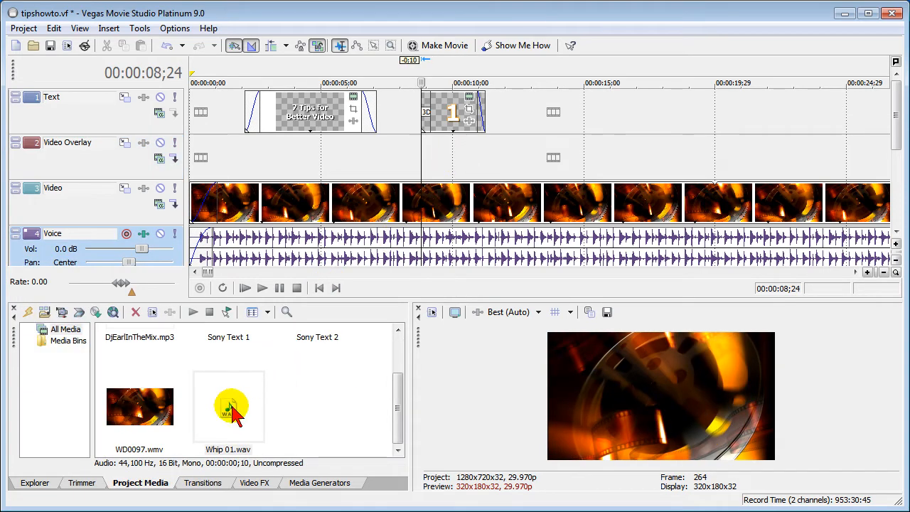
pyautogui.moveTo(234, 416); pyautogui.dragTo(294, 265)
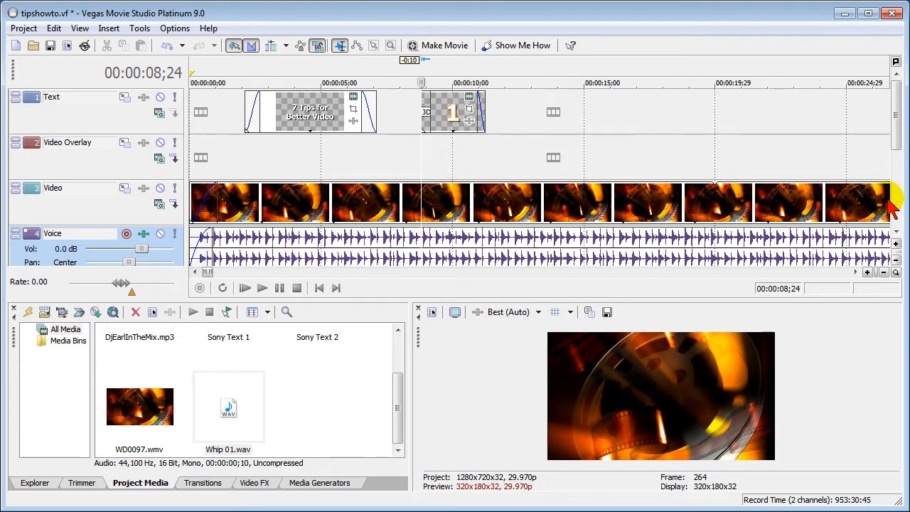
pyautogui.click(896, 260)
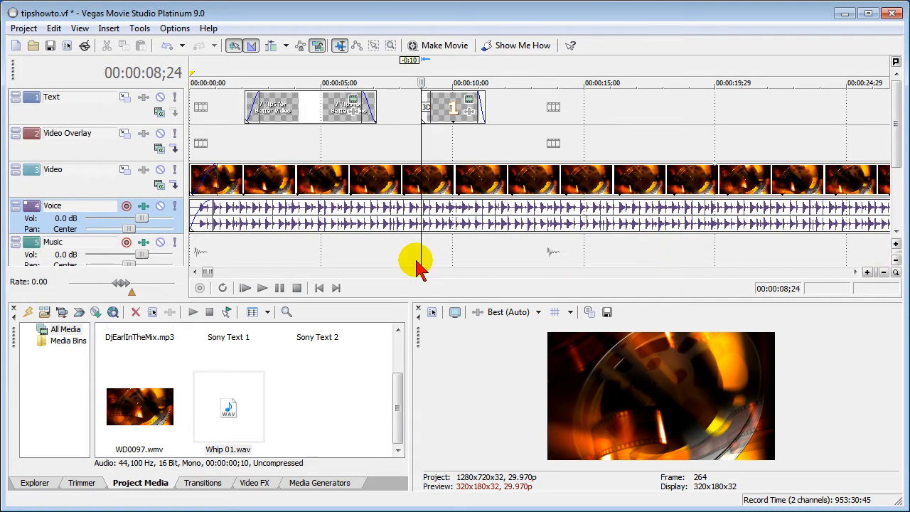
pyautogui.moveTo(235, 411); pyautogui.dragTo(425, 253)
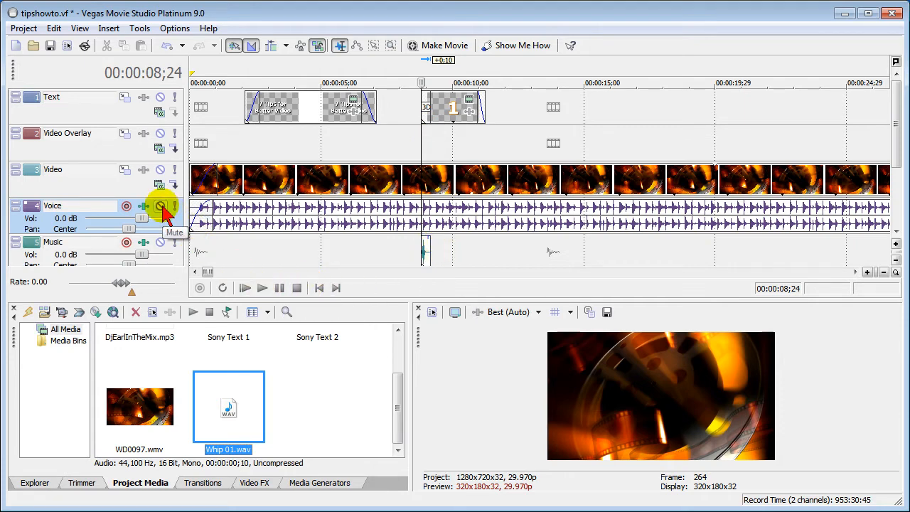
# Mute the Voice track and play back the whip sound with the number's fly-in.
pyautogui.click(161, 207)
pyautogui.click(262, 288)
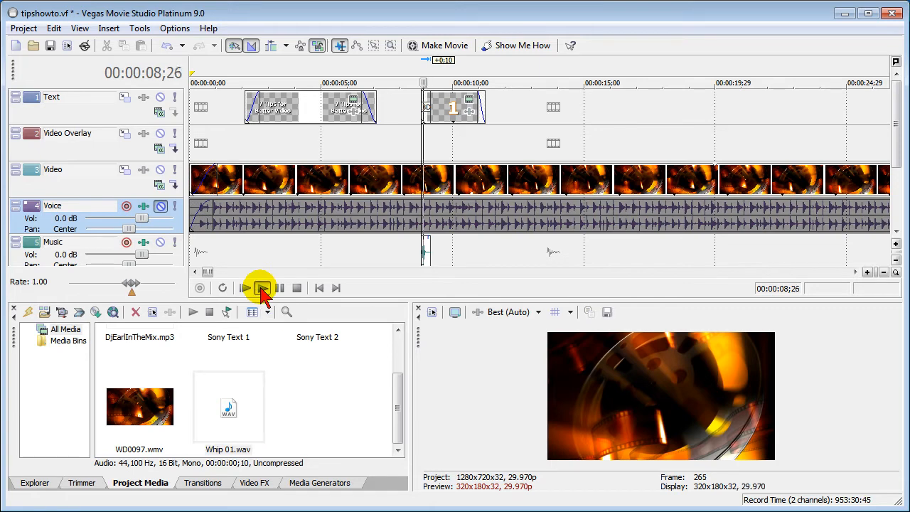
pyautogui.press('space')
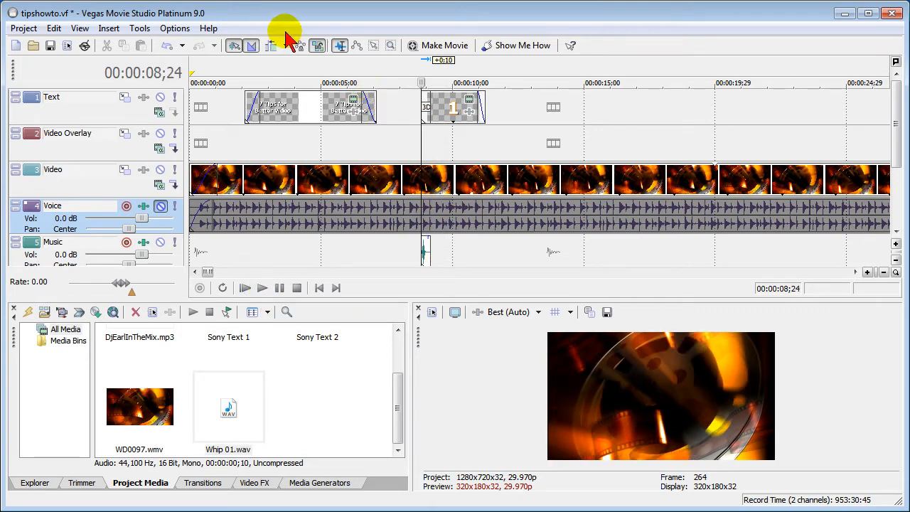
# Disable snapping to shift the Whip 01.wav clip three frames later on the Music track, and unmute the Voice track.
pyautogui.click(178, 30)
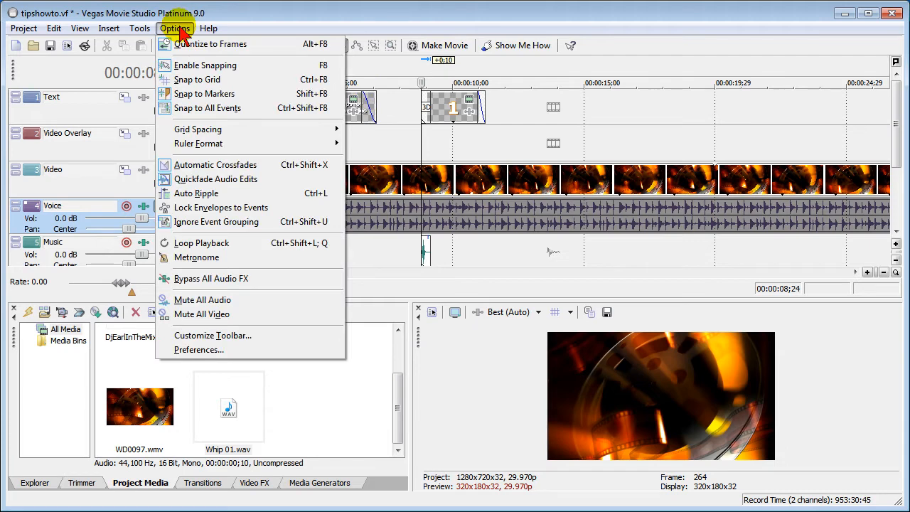
pyautogui.click(192, 63)
pyautogui.click(426, 252)
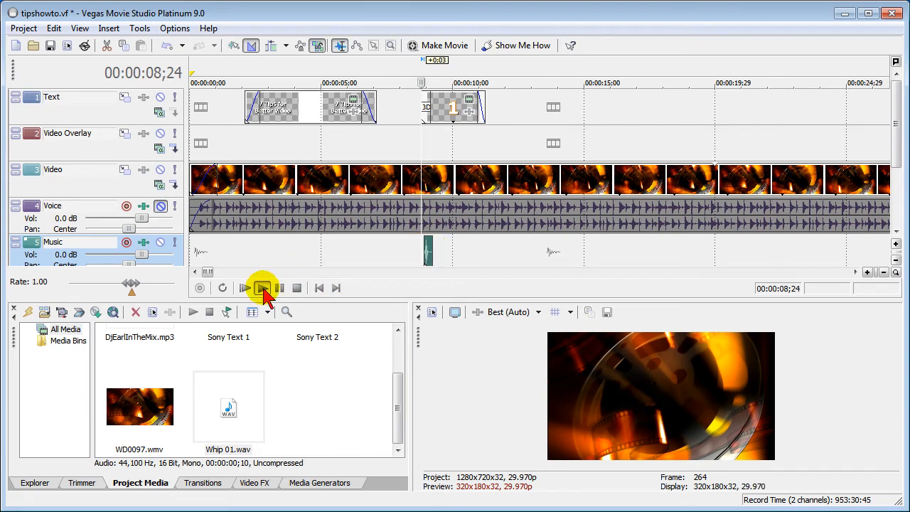
pyautogui.click(280, 288)
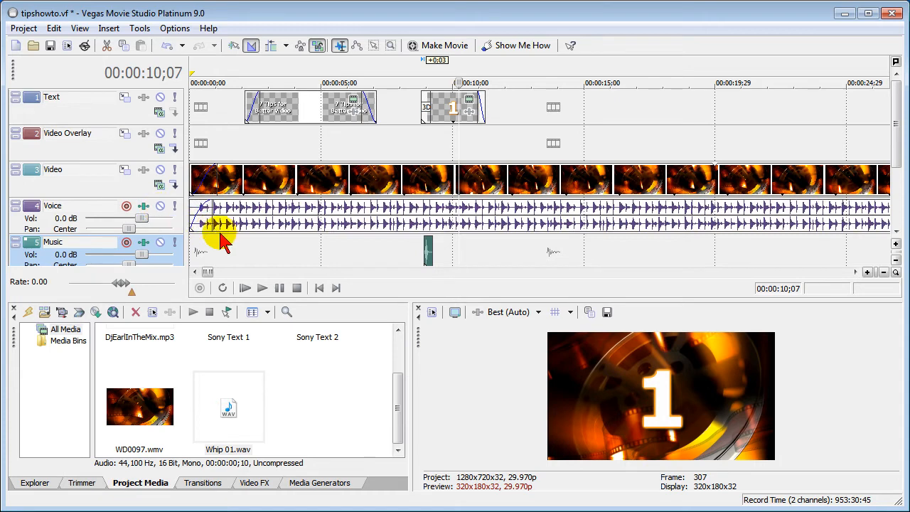
# Play back the intro and balance the audio, with the Voice track at -3.4 dB and the Music track at 2.2 dB.
pyautogui.click(244, 288)
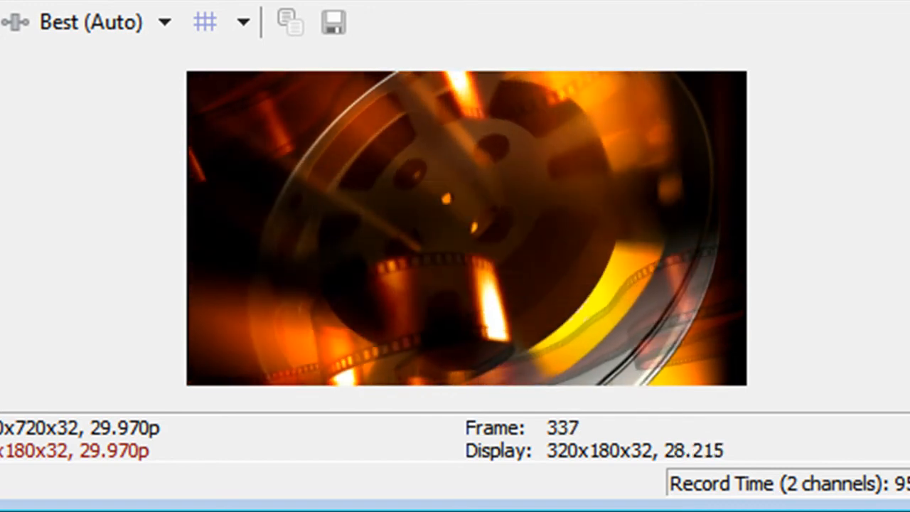
pyautogui.press('Return')
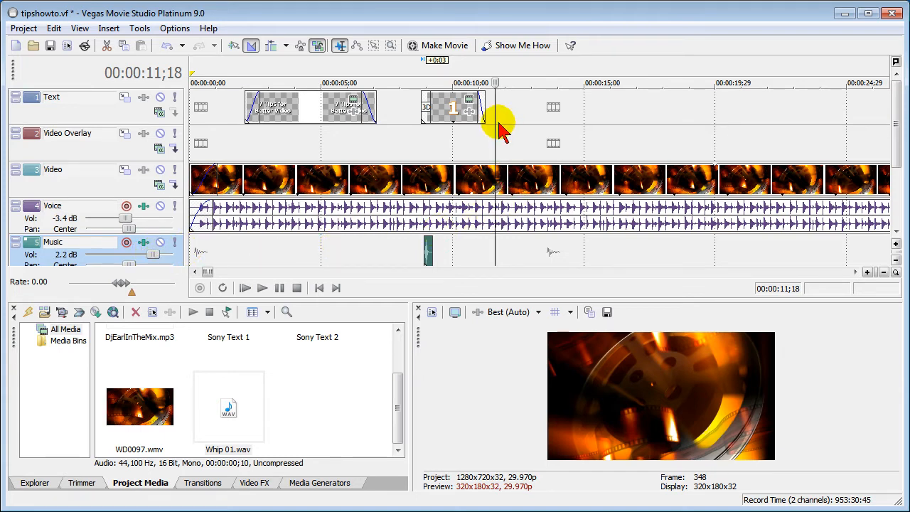
# Insert text media on the Text track at 11;22 reading "This is the first line of the tip" and "Here's another line".
pyautogui.click(442, 112)
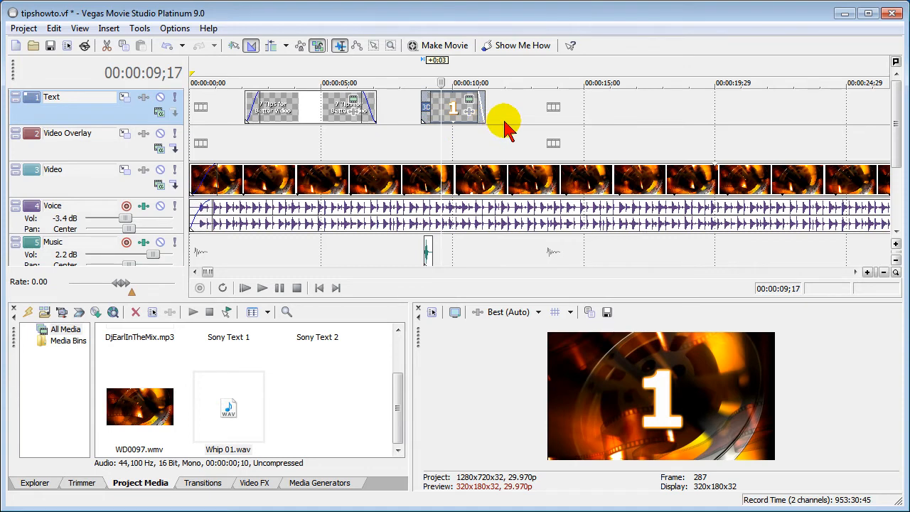
pyautogui.click(504, 129)
pyautogui.click(498, 125)
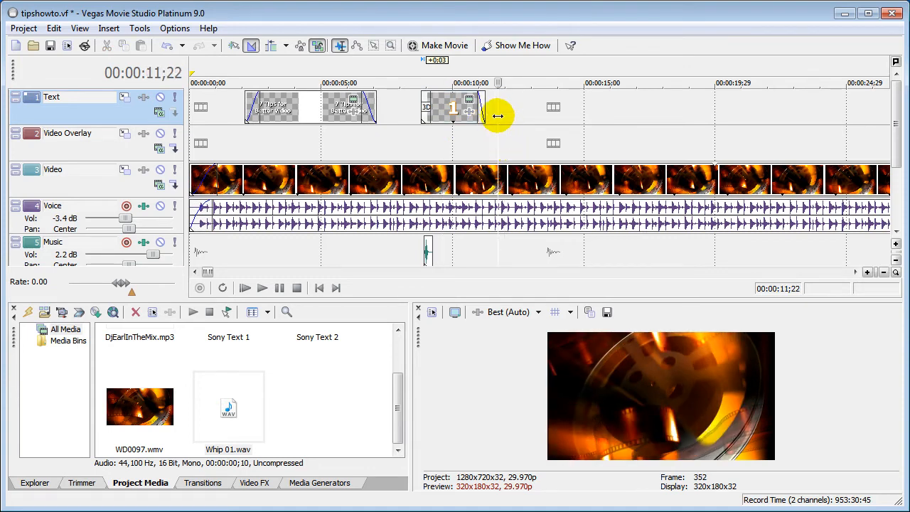
pyautogui.rightClick(499, 114)
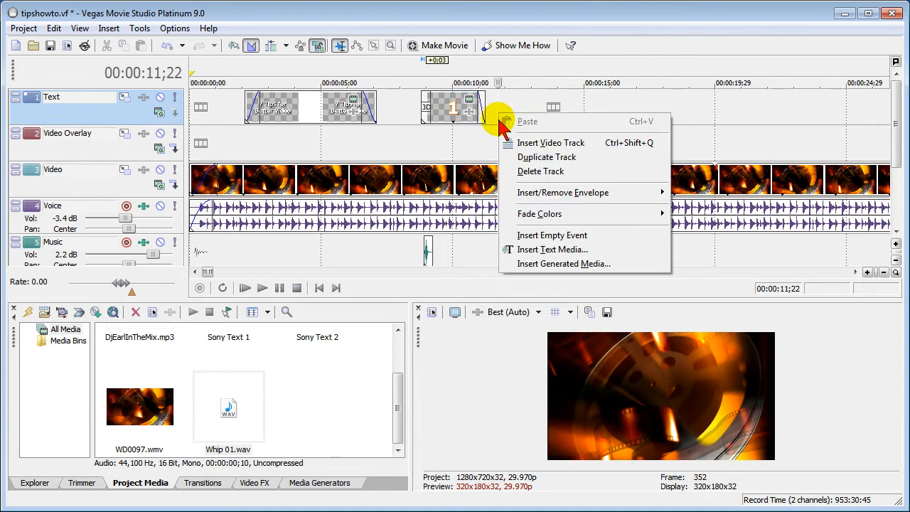
pyautogui.click(577, 250)
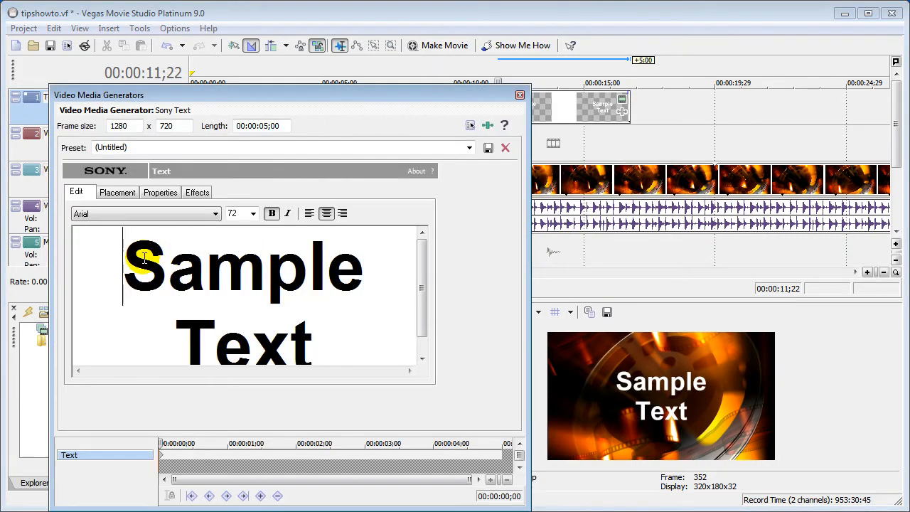
pyautogui.moveTo(145, 258); pyautogui.dragTo(303, 319)
pyautogui.write("This is the first line of the tip Here's another line")
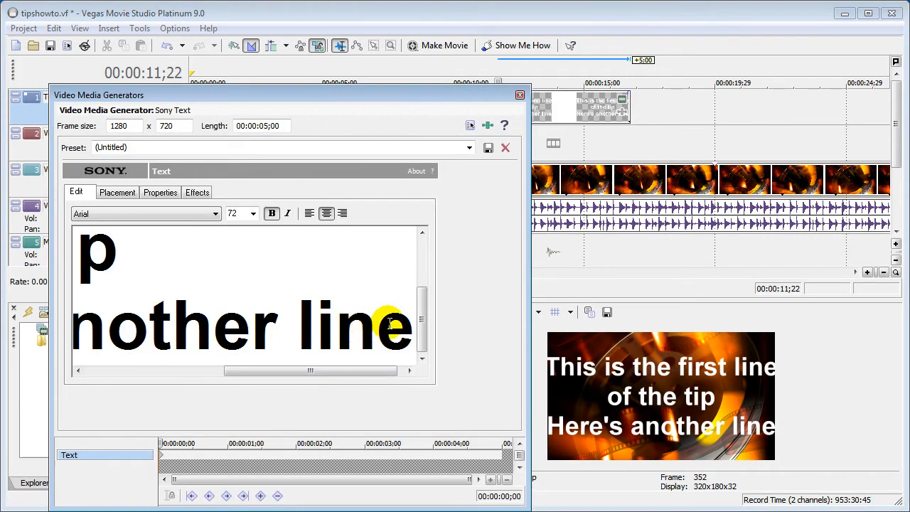
# Format all of the tip text in Tahoma at size 48.
pyautogui.moveTo(411, 338); pyautogui.dragTo(85, 228)
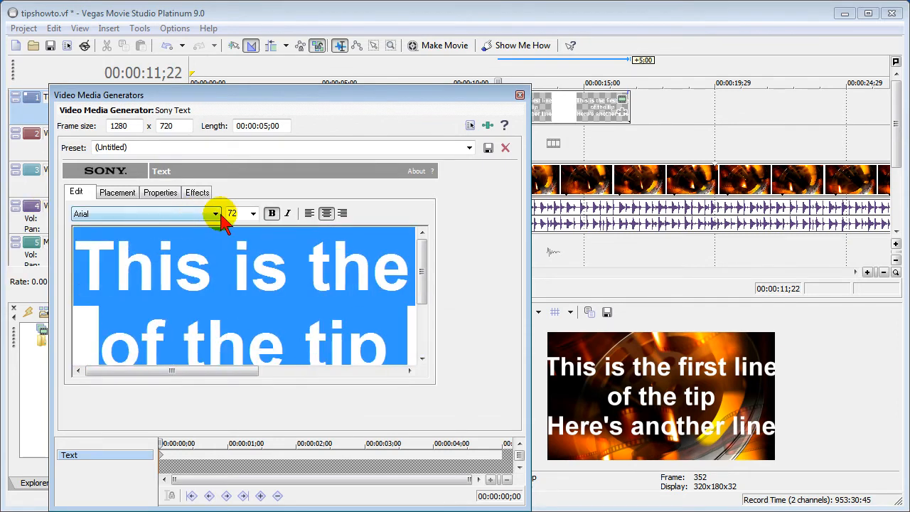
pyautogui.click(215, 214)
pyautogui.moveTo(215, 264); pyautogui.dragTo(211, 420)
pyautogui.click(187, 288)
pyautogui.click(254, 217)
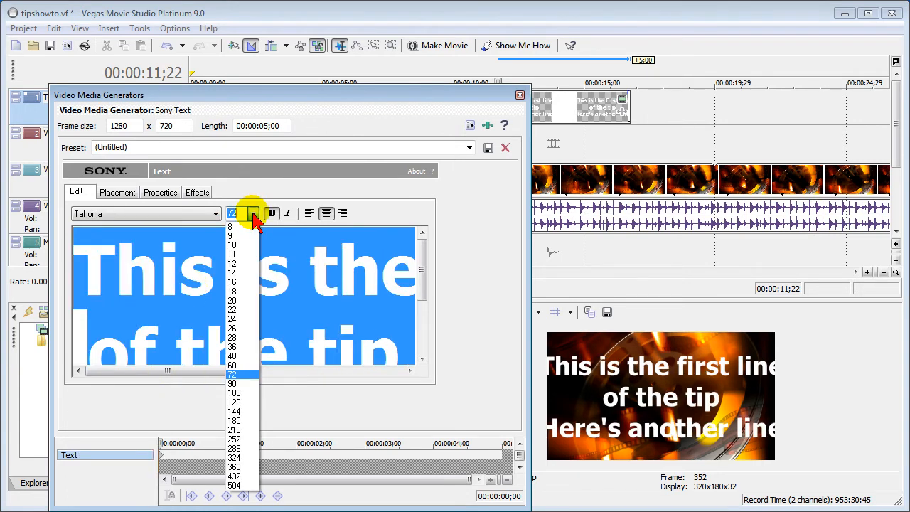
pyautogui.click(244, 362)
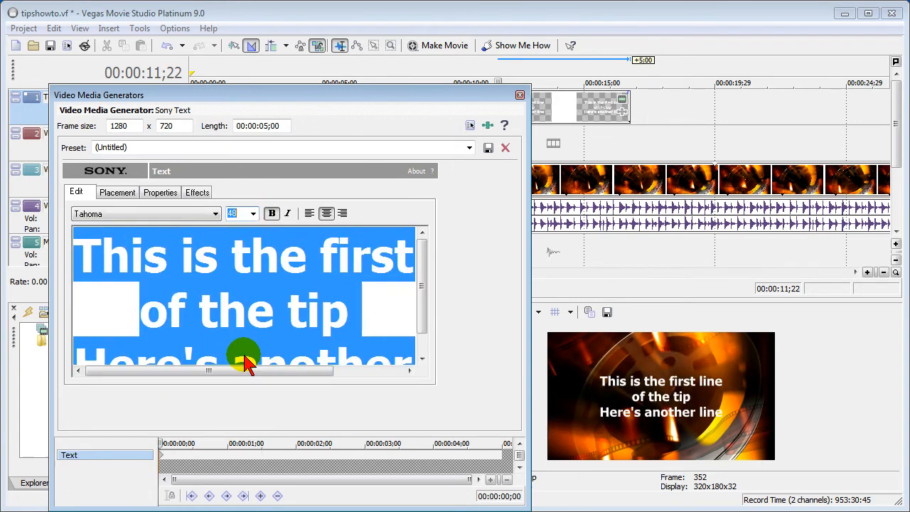
# Enable the tip text's shadow with X offset -0.048 and Y offset 0.048, and set its placement to Top Left.
pyautogui.click(205, 199)
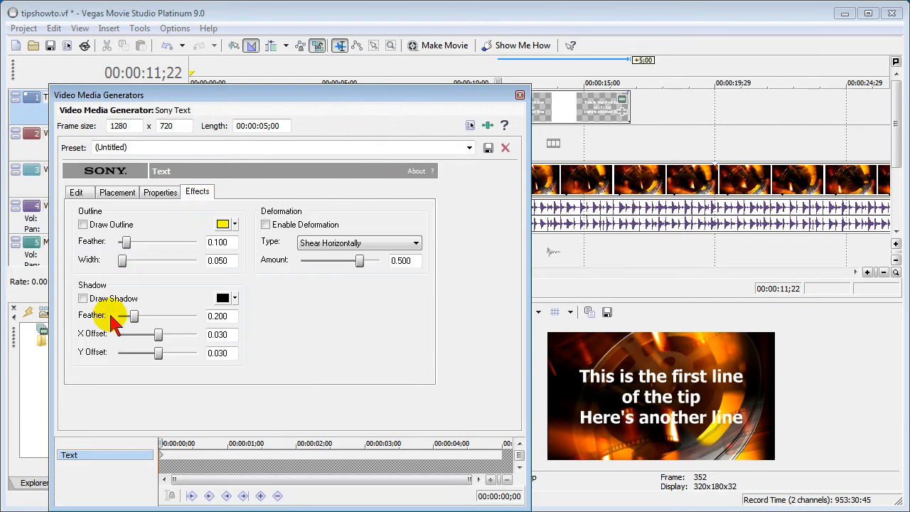
pyautogui.click(82, 299)
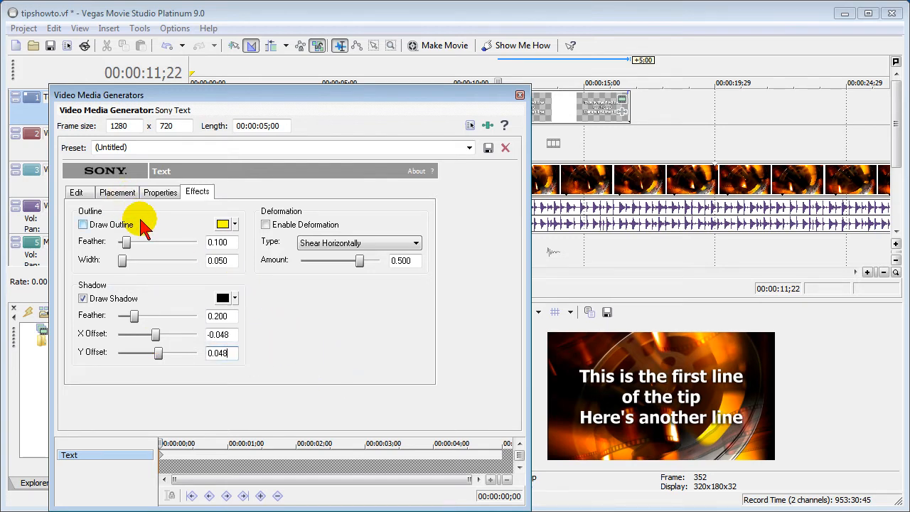
pyautogui.click(118, 194)
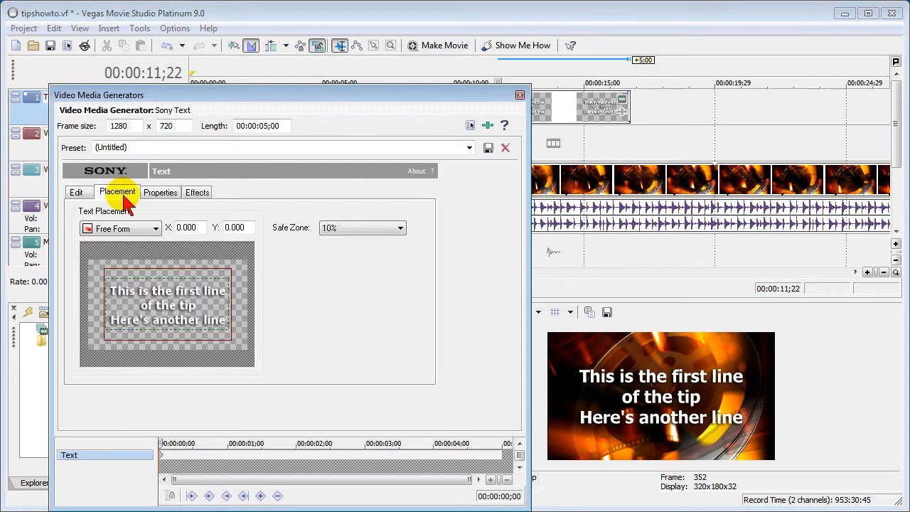
pyautogui.click(153, 229)
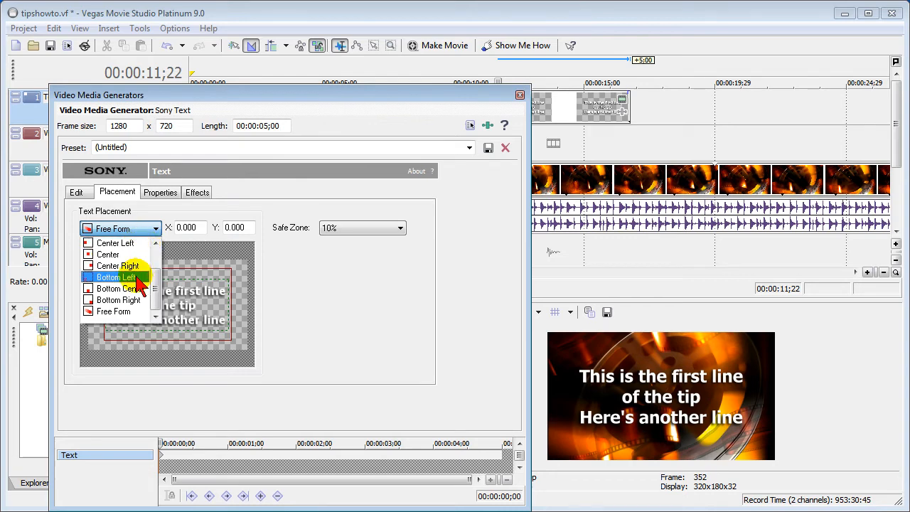
pyautogui.scroll(3, 137, 263)
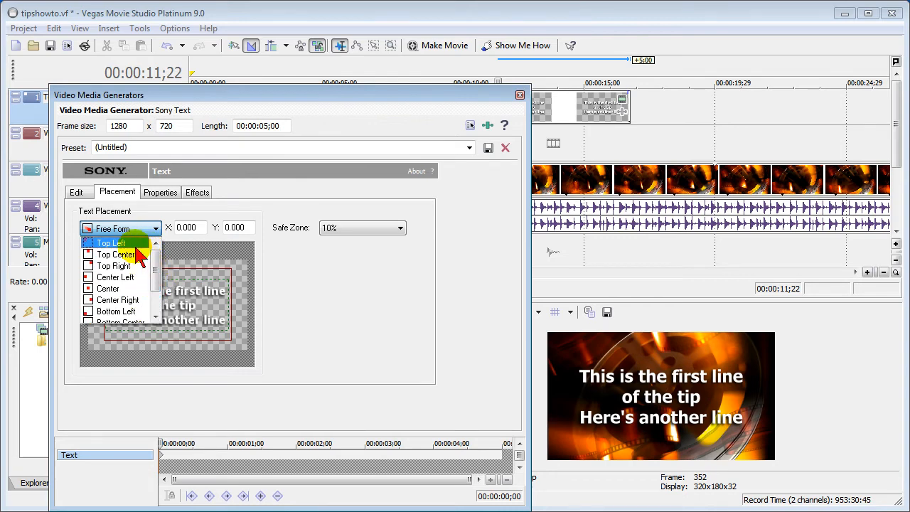
pyautogui.click(135, 247)
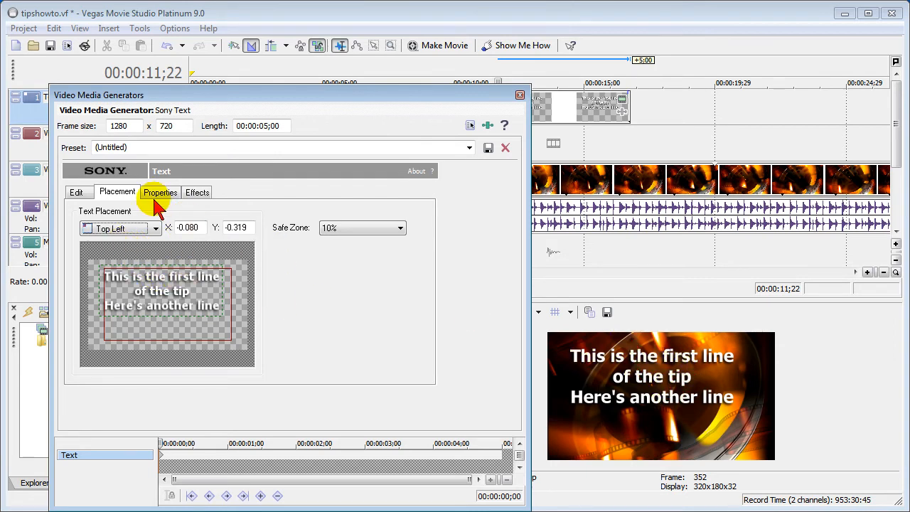
# Left-align the tip text and save its settings as a preset named "tip details".
pyautogui.click(77, 193)
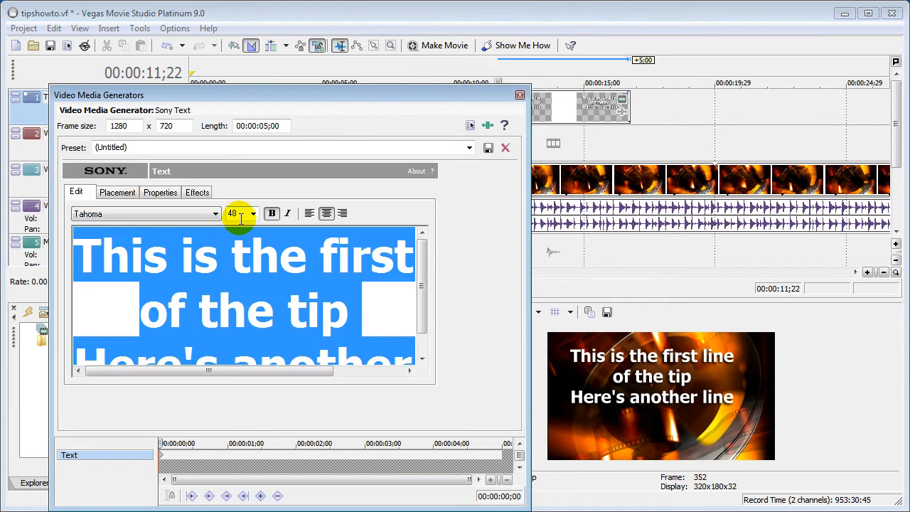
pyautogui.click(311, 214)
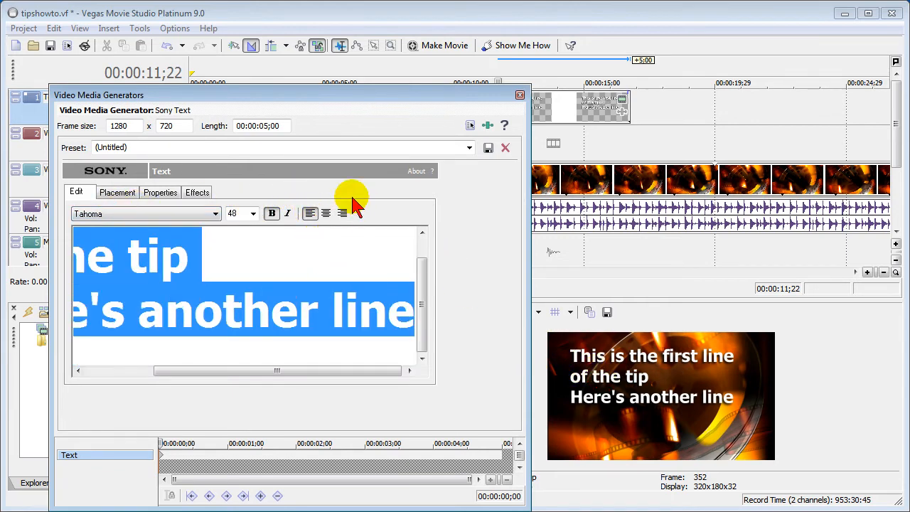
pyautogui.click(343, 213)
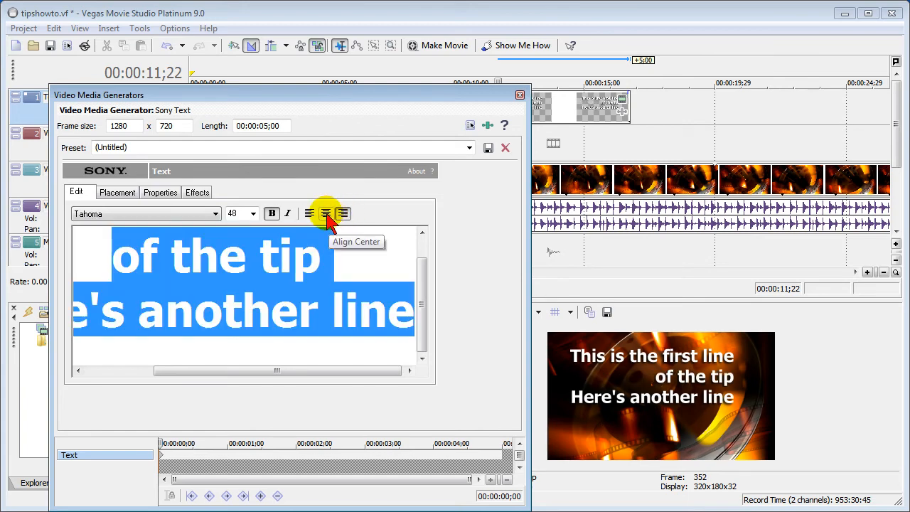
pyautogui.click(325, 213)
pyautogui.click(311, 215)
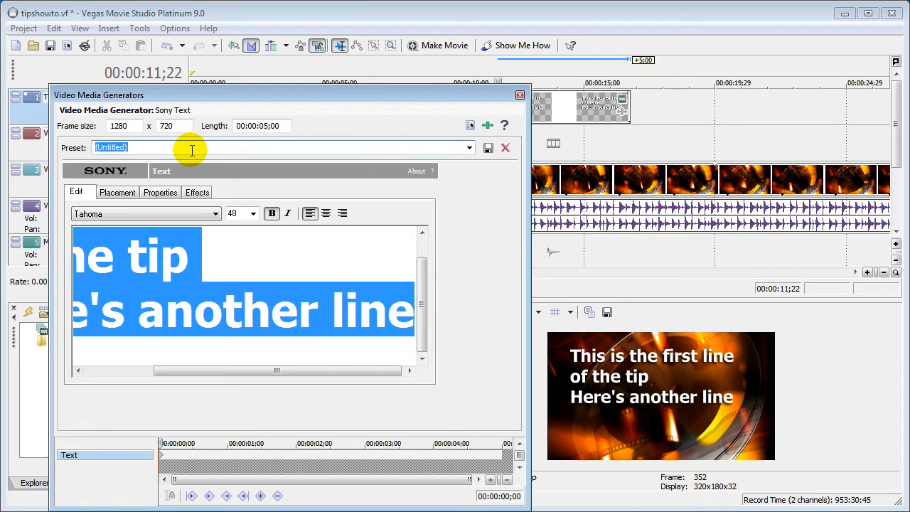
pyautogui.write('tip details')
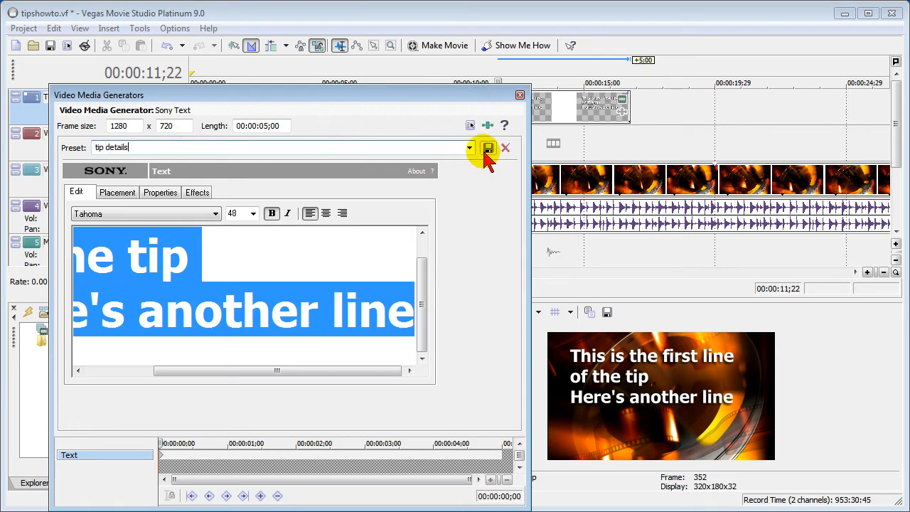
pyautogui.click(519, 96)
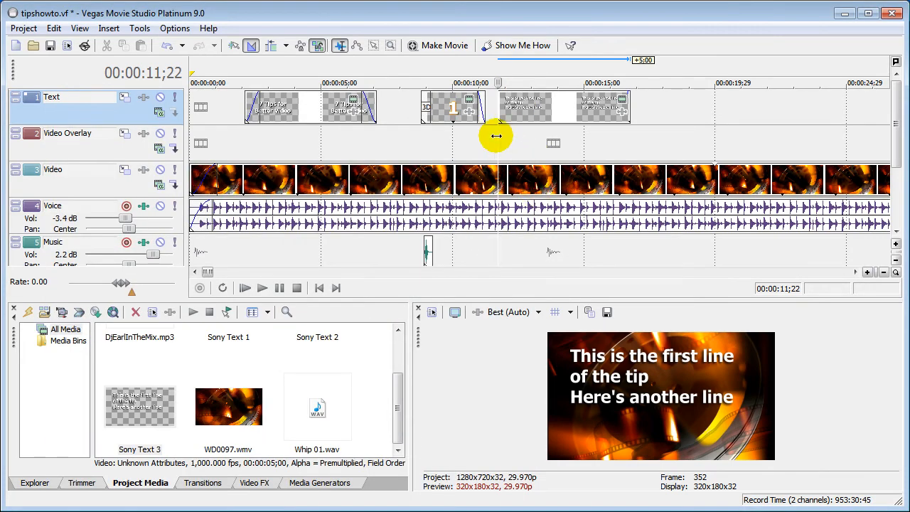
# Add a fade-in of about 11 frames and a short fade-out to the tip text clip, and play back from 7;29.
pyautogui.moveTo(496, 91); pyautogui.dragTo(504, 89)
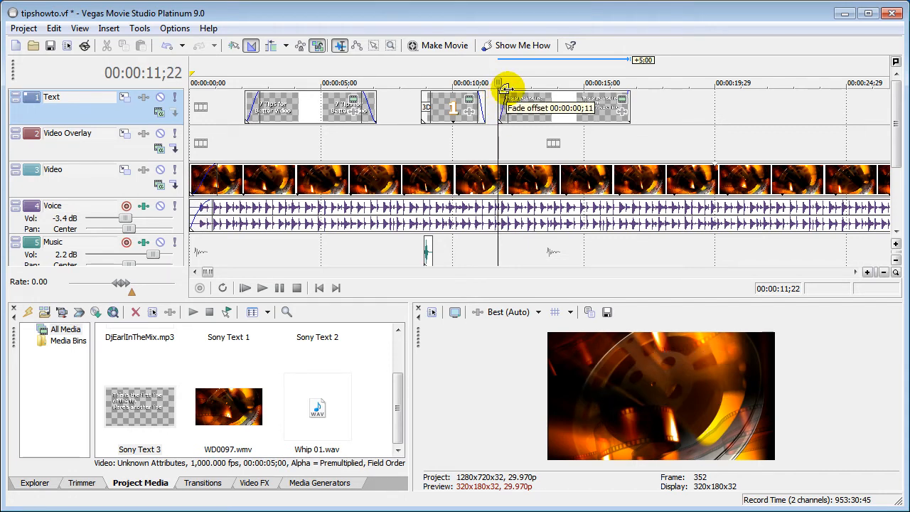
pyautogui.moveTo(630, 90); pyautogui.dragTo(629, 91)
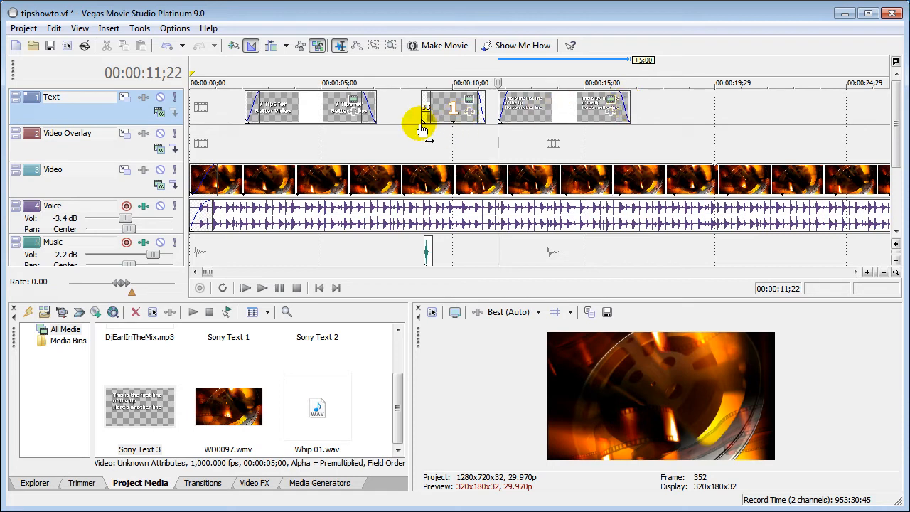
pyautogui.click(401, 135)
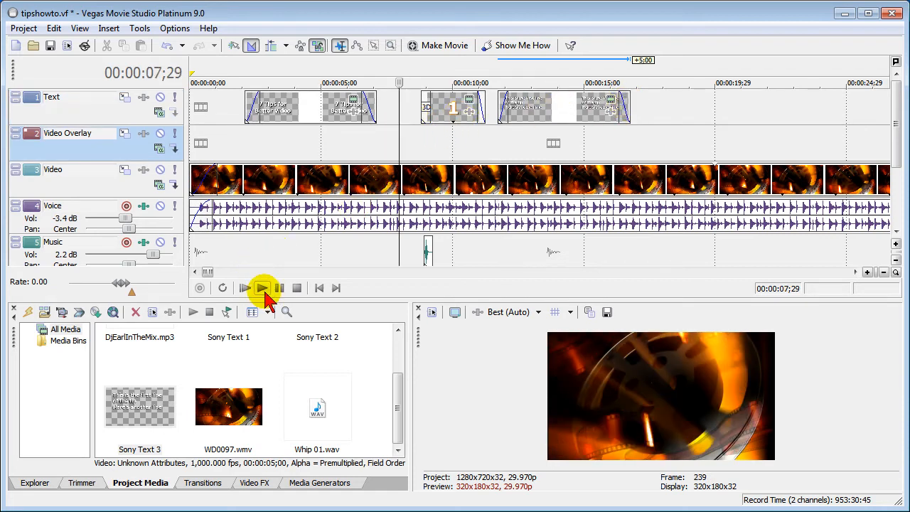
pyautogui.click(262, 288)
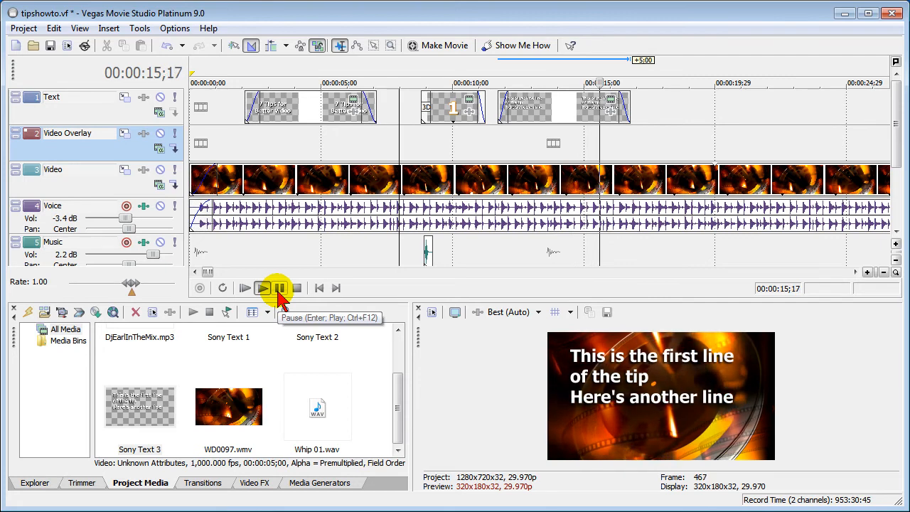
pyautogui.click(278, 291)
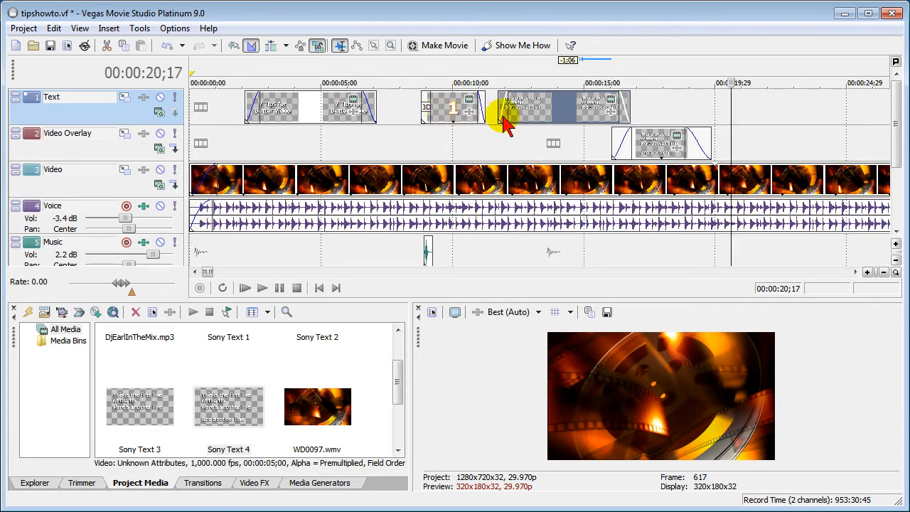
pyautogui.click(446, 114)
pyautogui.rightClick(446, 115)
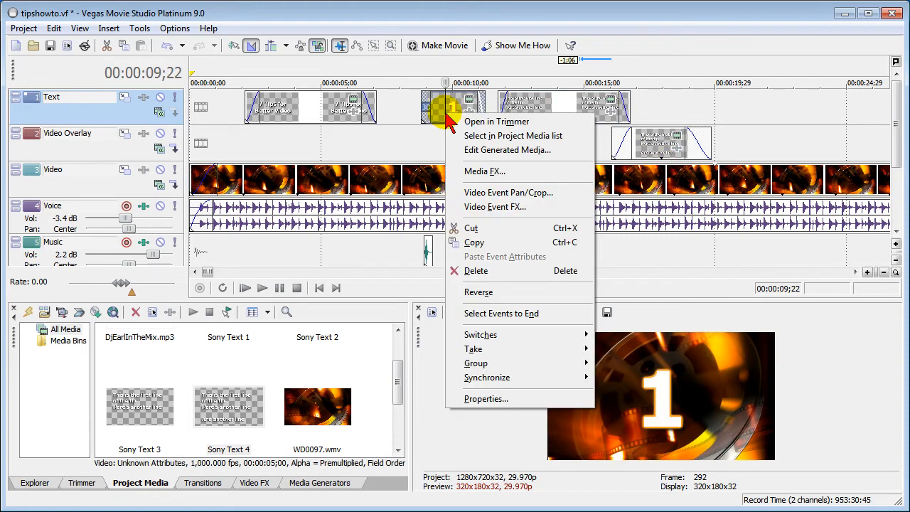
pyautogui.click(427, 136)
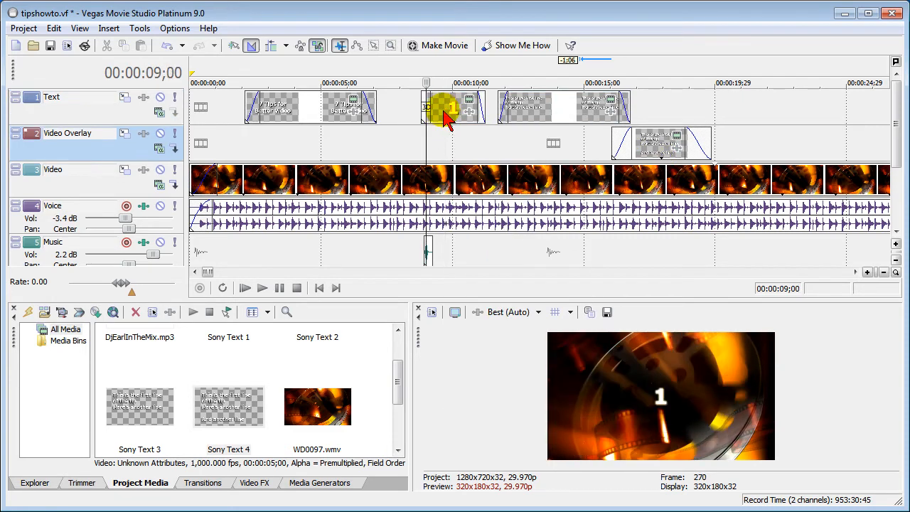
# Copy the number 1 clip and paste it on the Text track at 20;27 as a new copy of the source media.
pyautogui.click(445, 112)
pyautogui.rightClick(444, 112)
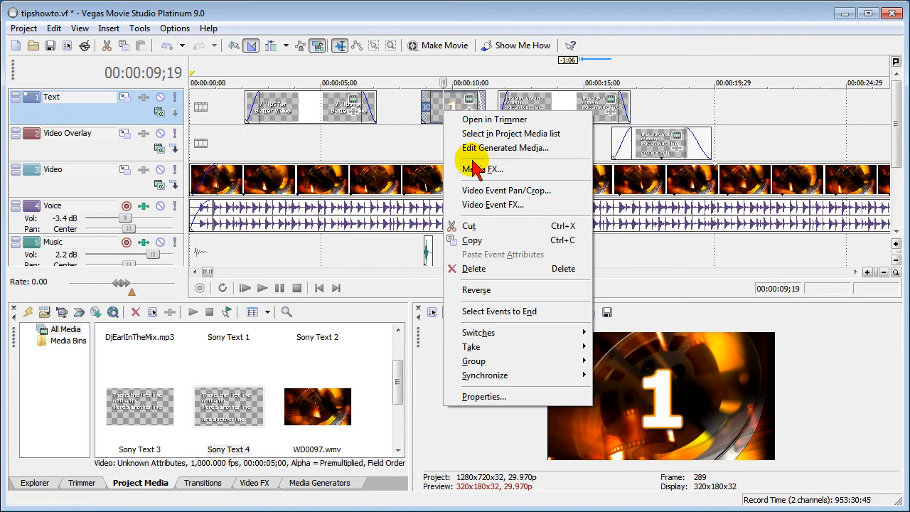
pyautogui.click(554, 241)
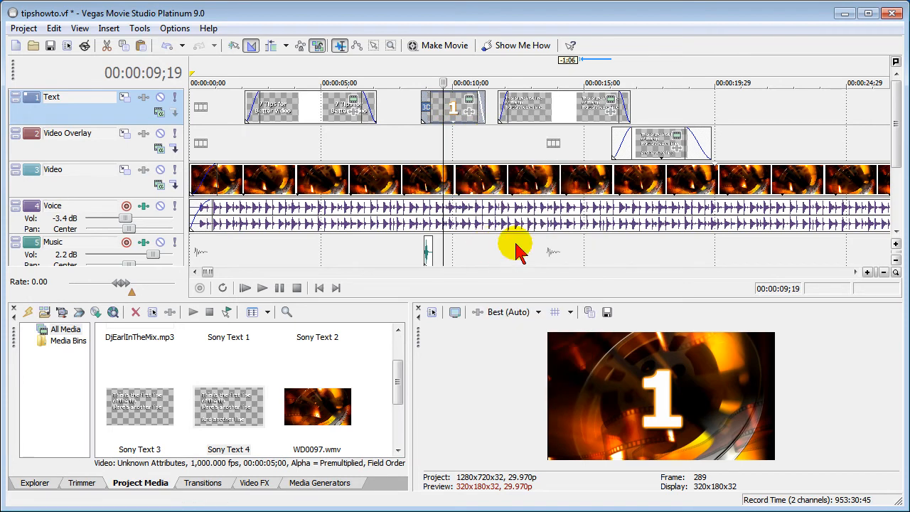
pyautogui.click(740, 116)
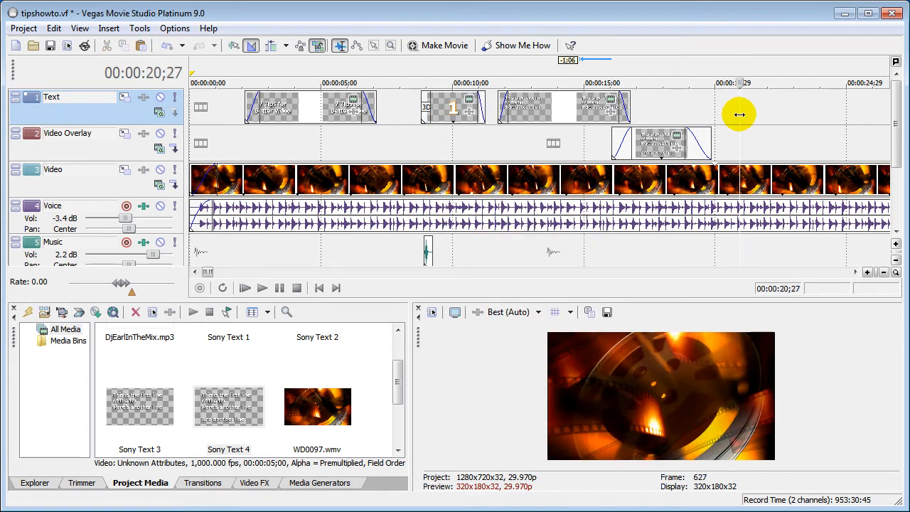
pyautogui.rightClick(740, 115)
pyautogui.click(744, 123)
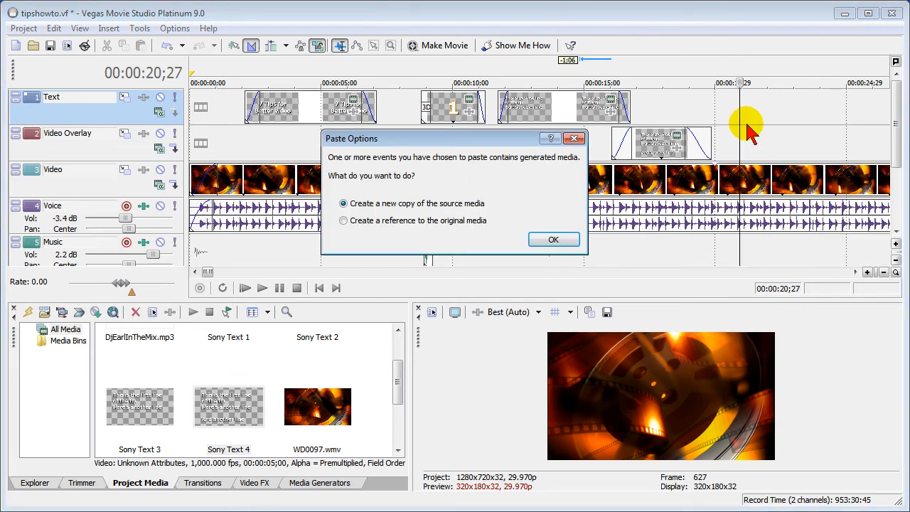
pyautogui.press('Return')
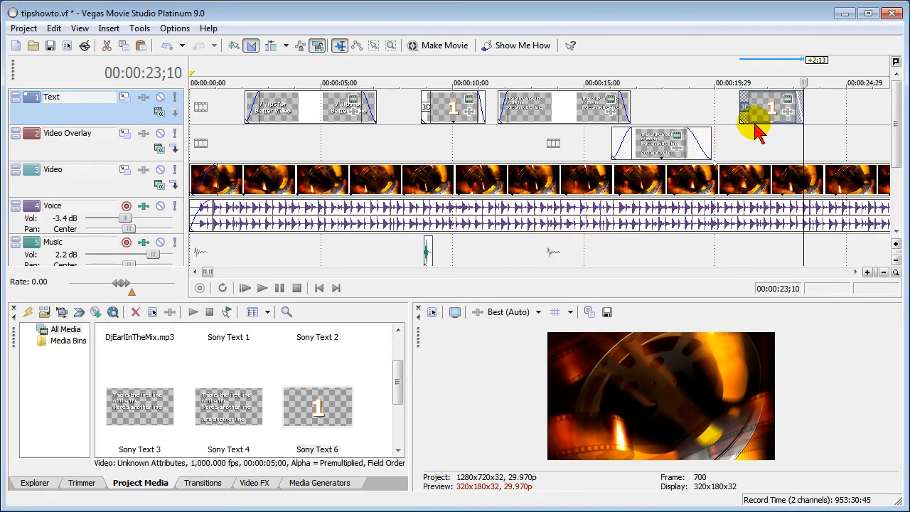
# Change the pasted number clip's generated text to 2.
pyautogui.click(788, 100)
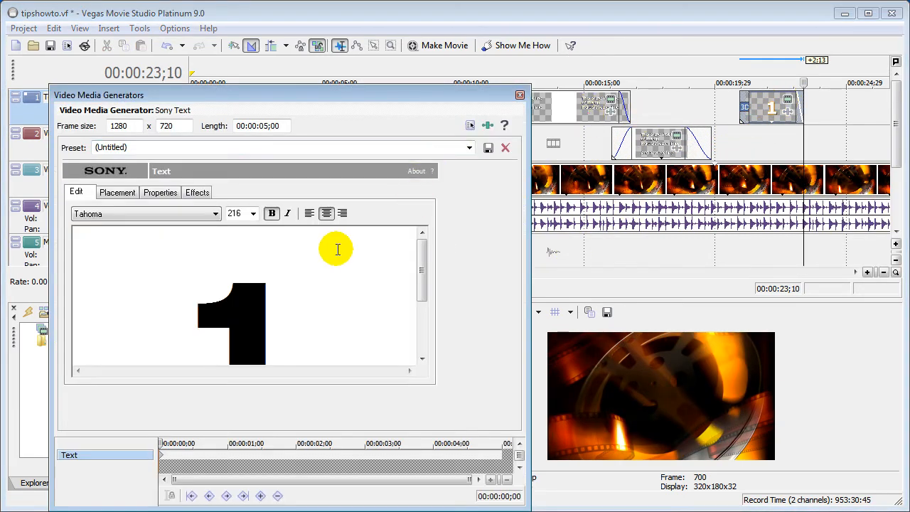
pyautogui.doubleClick(257, 322)
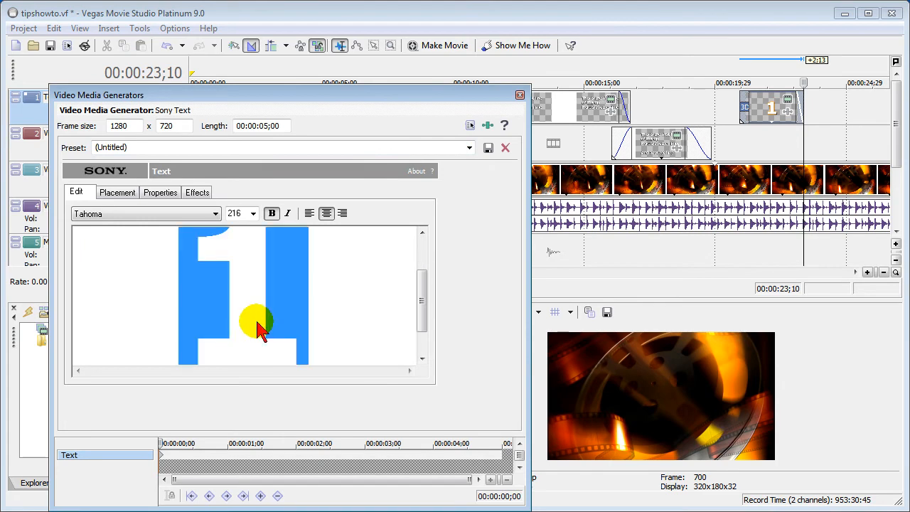
pyautogui.write('2')
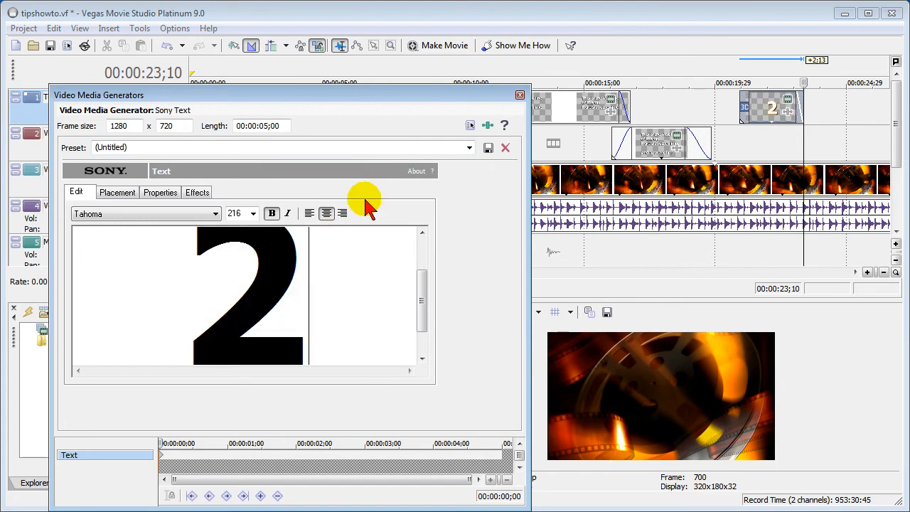
# Close the number's text settings and play back the number 2 fly-in from about 20;20.
pyautogui.click(520, 95)
pyautogui.click(734, 139)
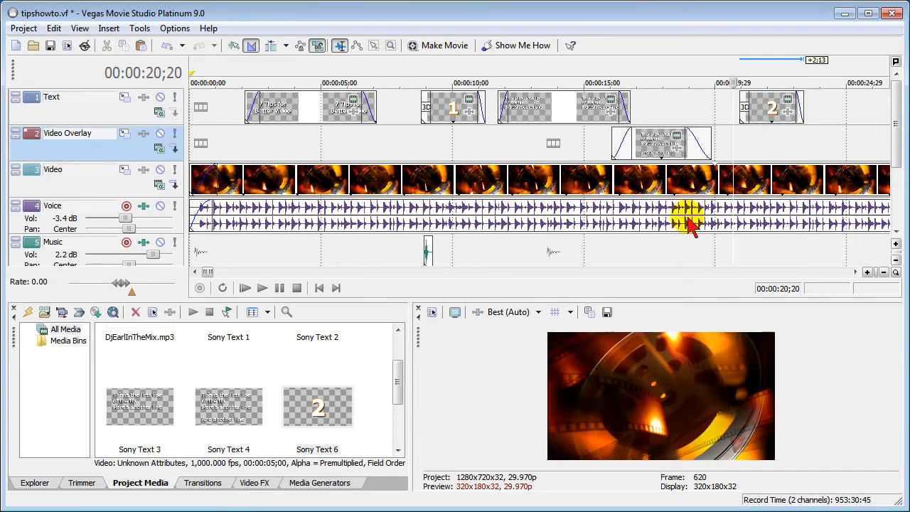
pyautogui.click(260, 290)
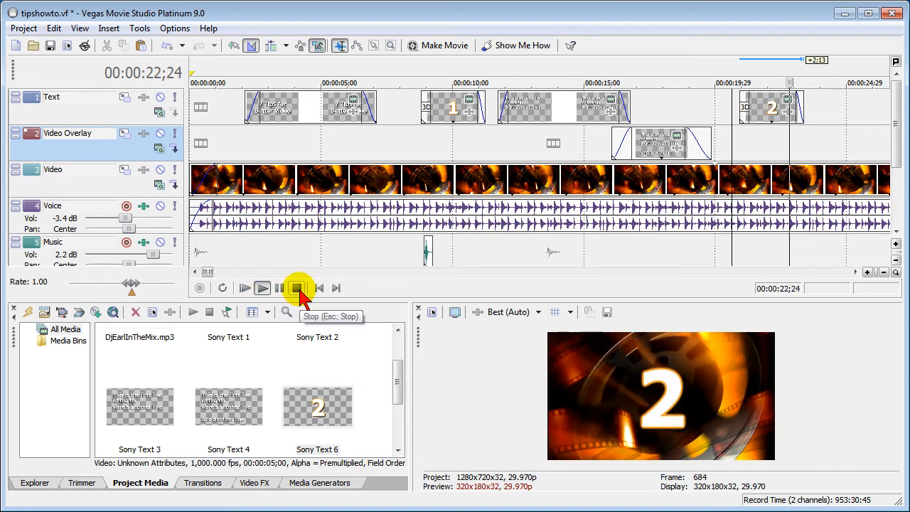
pyautogui.click(299, 288)
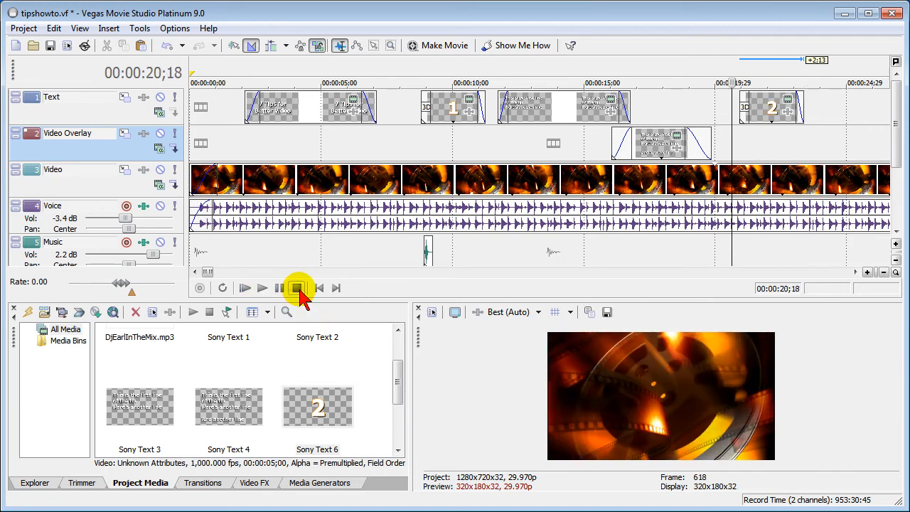
# Copy the first tip text clip and paste it on the Text track at 24;04 as a new copy of the source media.
pyautogui.click(528, 116)
pyautogui.rightClick(528, 115)
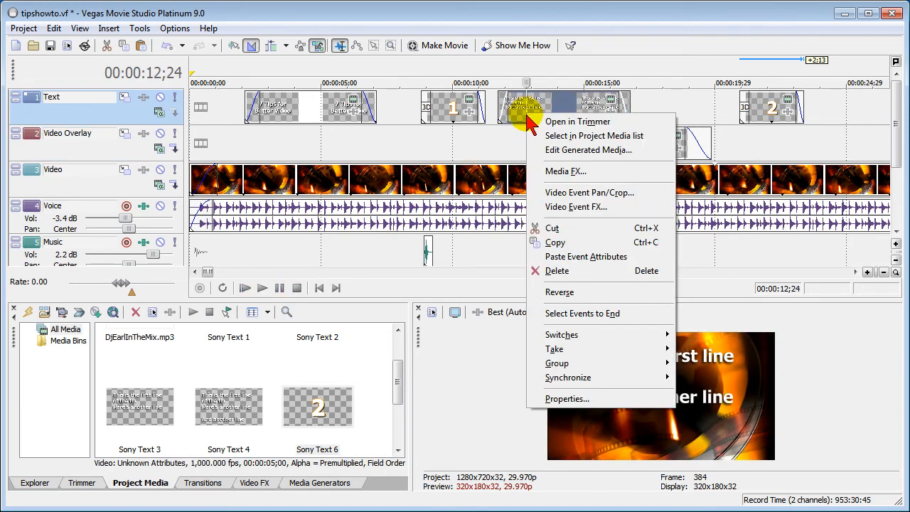
pyautogui.click(578, 243)
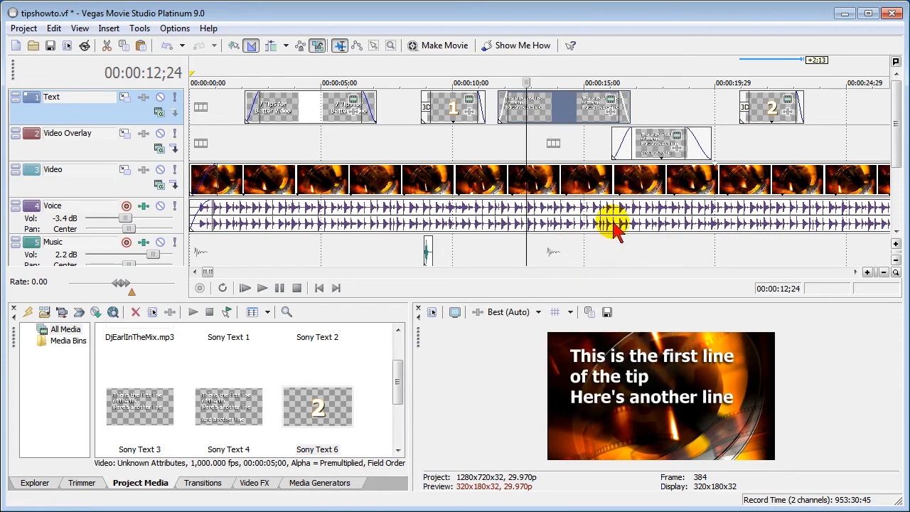
pyautogui.click(827, 117)
pyautogui.rightClick(830, 113)
pyautogui.click(843, 121)
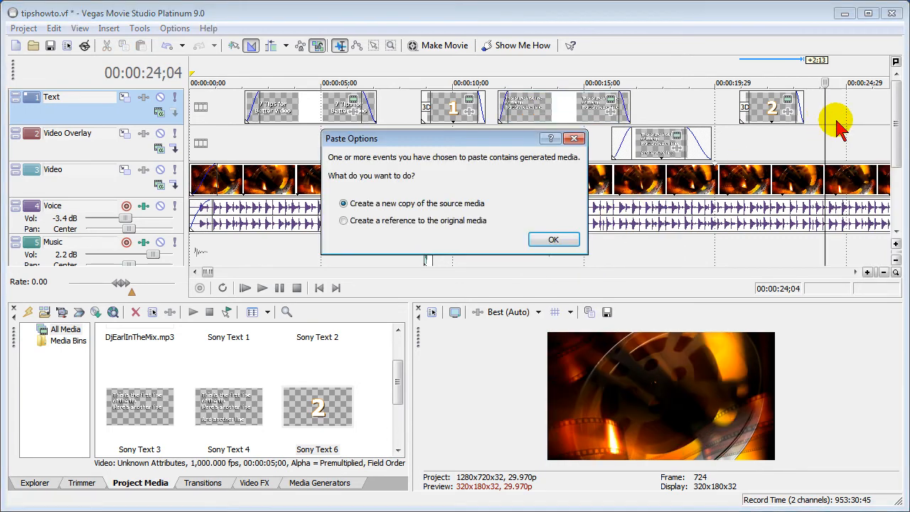
pyautogui.click(553, 239)
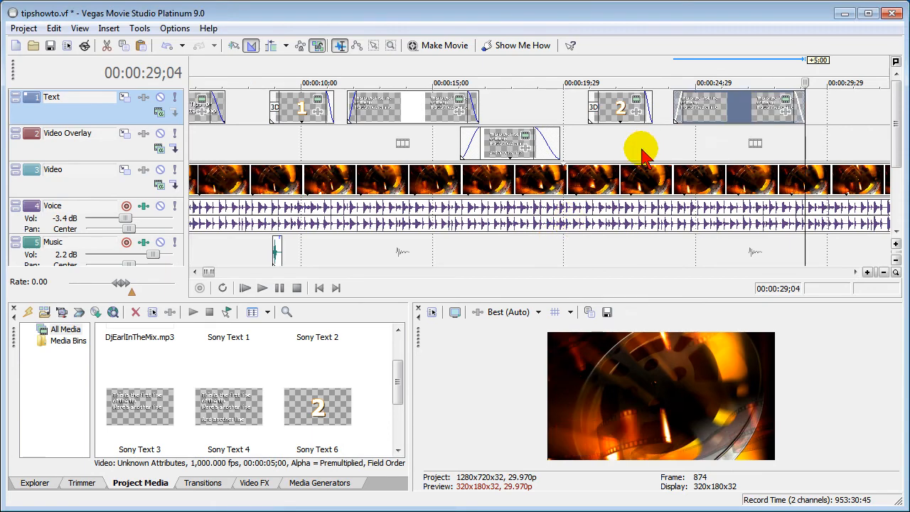
# Extend the background music clip to about 1:44;29, just past the end of the background video.
pyautogui.click(884, 273)
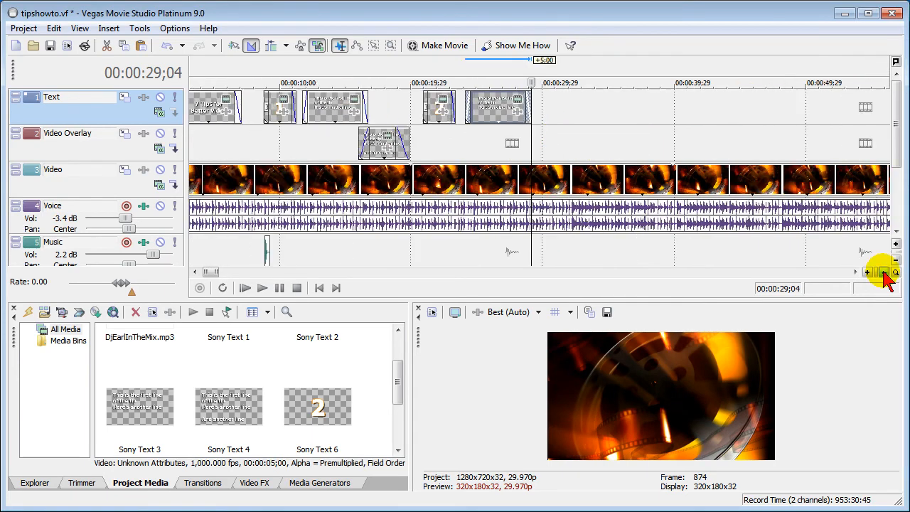
pyautogui.click(884, 272)
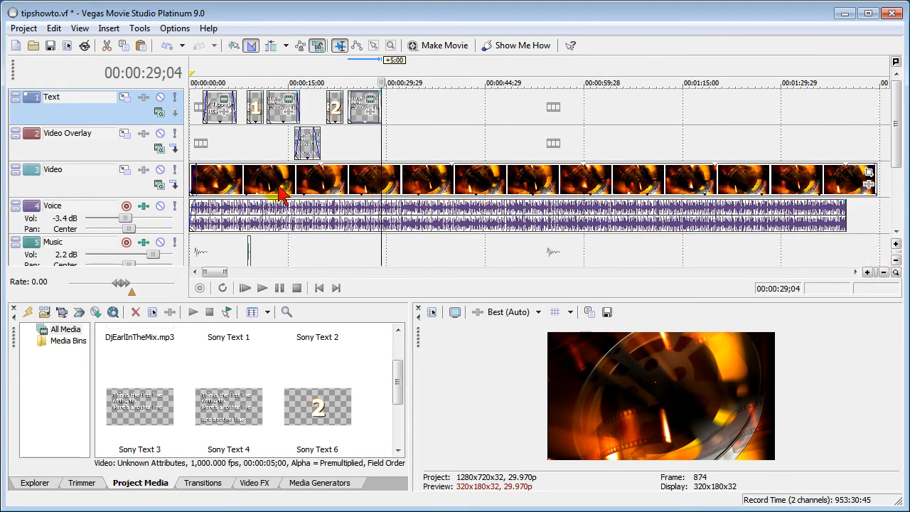
pyautogui.click(331, 153)
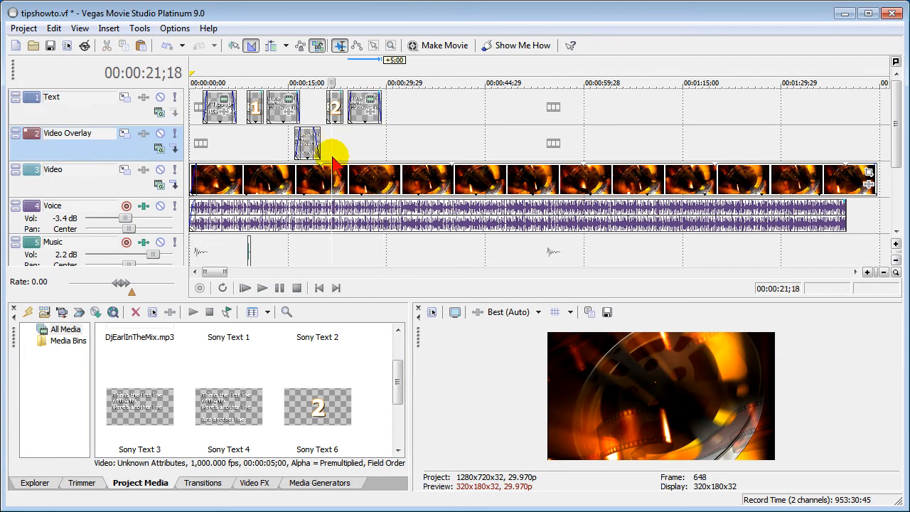
pyautogui.click(313, 243)
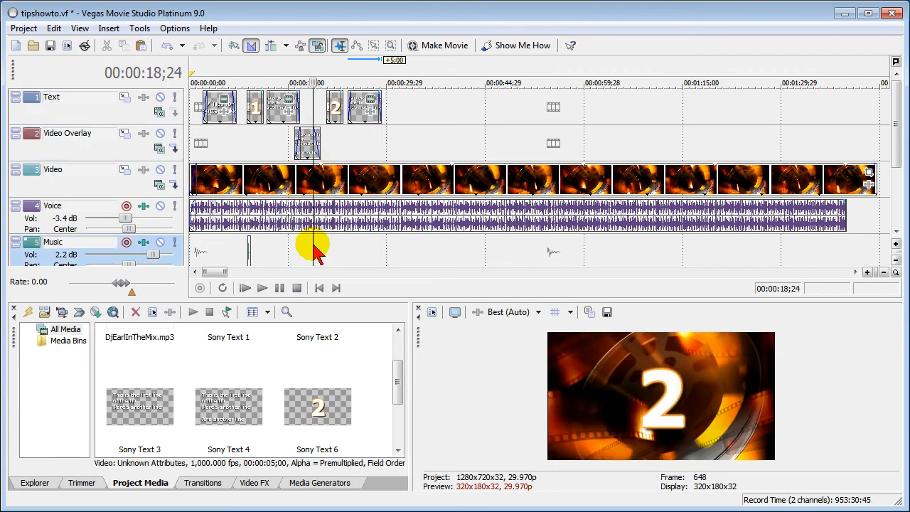
pyautogui.moveTo(847, 217)
pyautogui.mouseDown()
pyautogui.moveTo(880, 209)
pyautogui.moveTo(844, 222)
pyautogui.mouseUp()
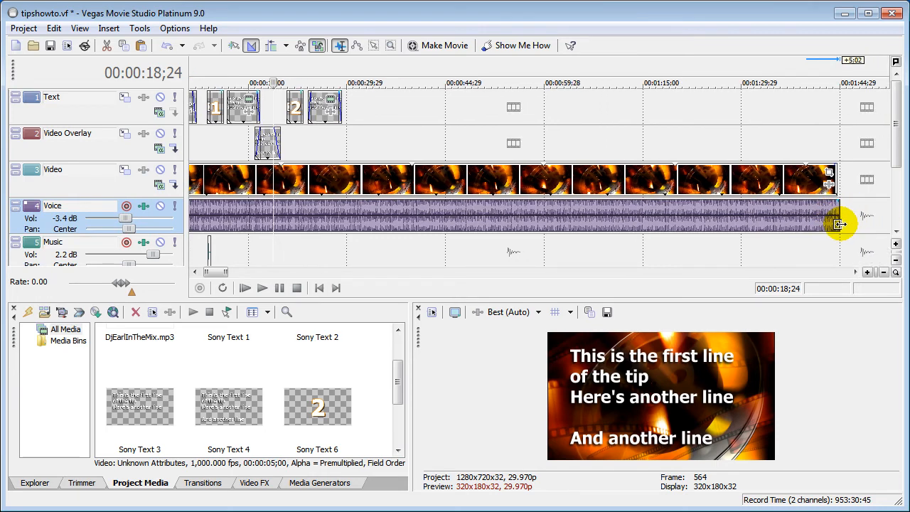
# Add short fade-outs to the ends of the background video and the music clip.
pyautogui.moveTo(839, 166); pyautogui.dragTo(832, 164)
pyautogui.moveTo(841, 200); pyautogui.dragTo(832, 200)
pyautogui.click(810, 187)
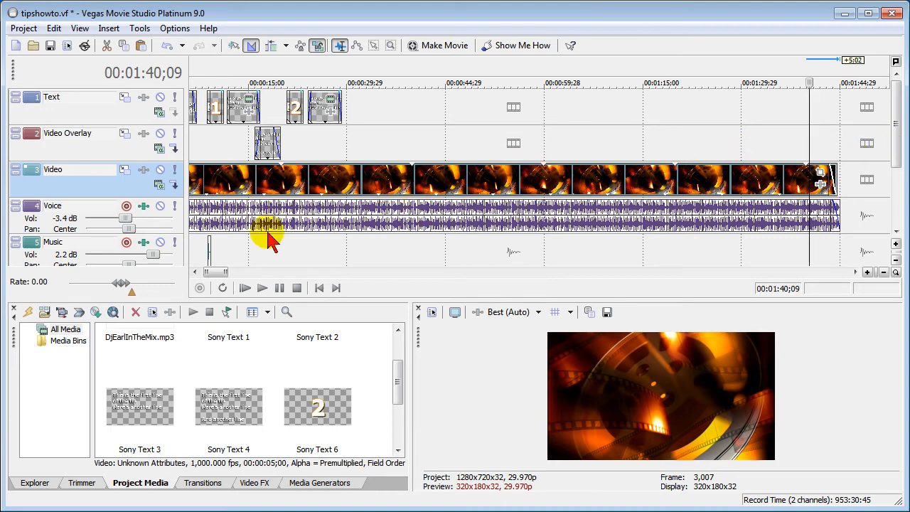
# Return the cursor to the project start at 0;00 and arm the Sound Effects track for recording.
pyautogui.moveTo(220, 273); pyautogui.dragTo(212, 273)
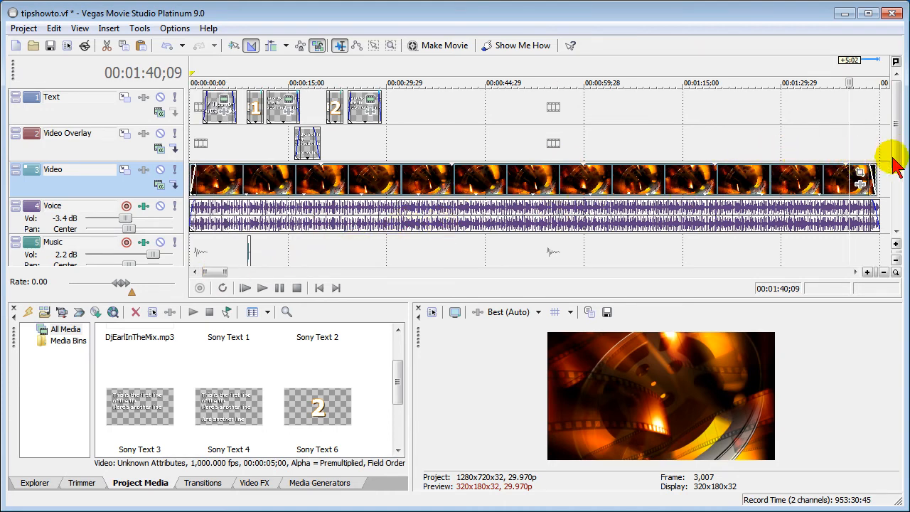
pyautogui.moveTo(899, 156); pyautogui.dragTo(899, 184)
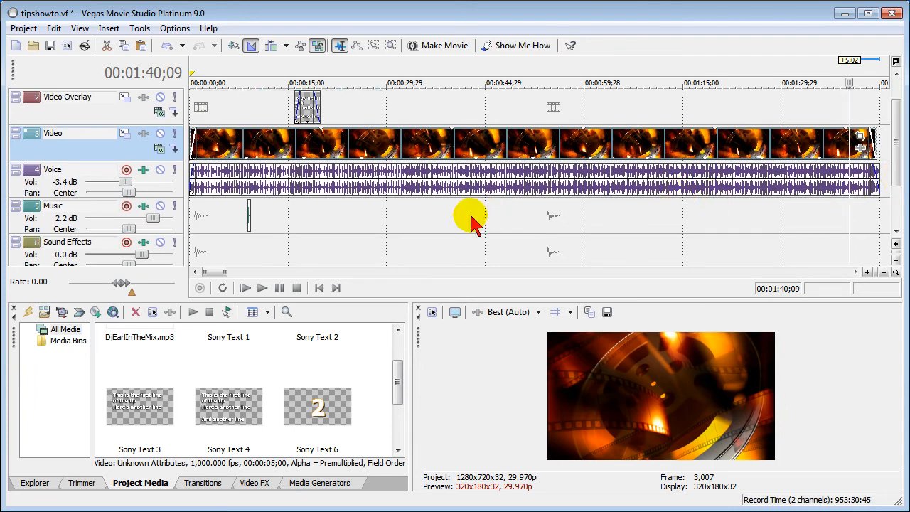
pyautogui.click(219, 253)
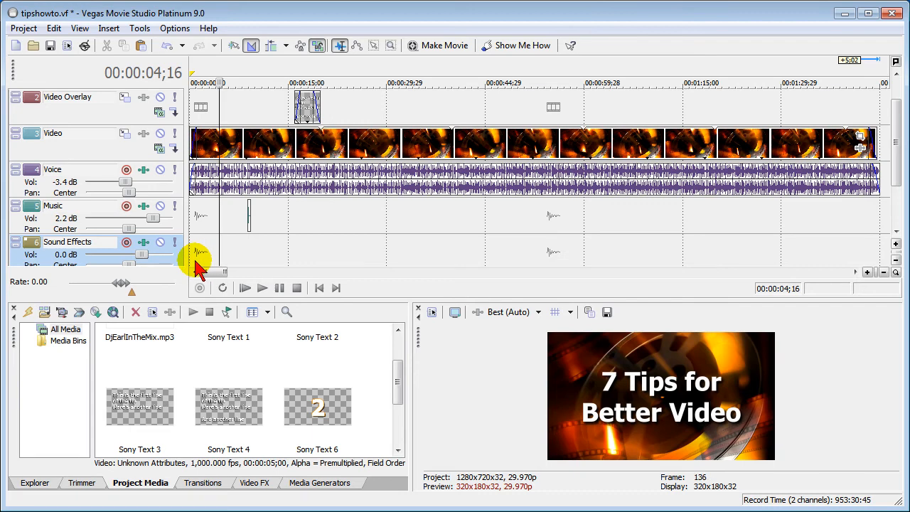
pyautogui.click(198, 264)
pyautogui.press('Left')
pyautogui.press('Left')
pyautogui.press('Left')
pyautogui.press('Left')
pyautogui.press('Left')
pyautogui.press('Left')
pyautogui.press('Left')
pyautogui.press('Left')
pyautogui.press('Left')
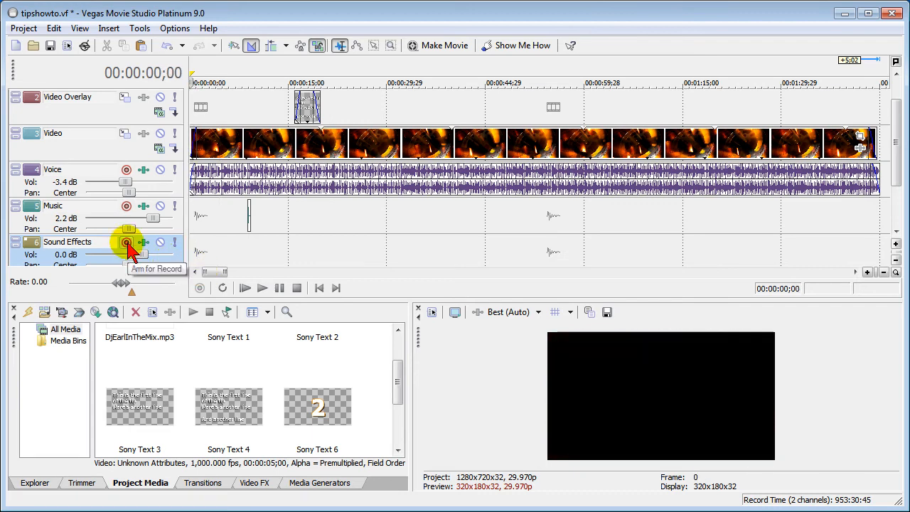
pyautogui.click(127, 244)
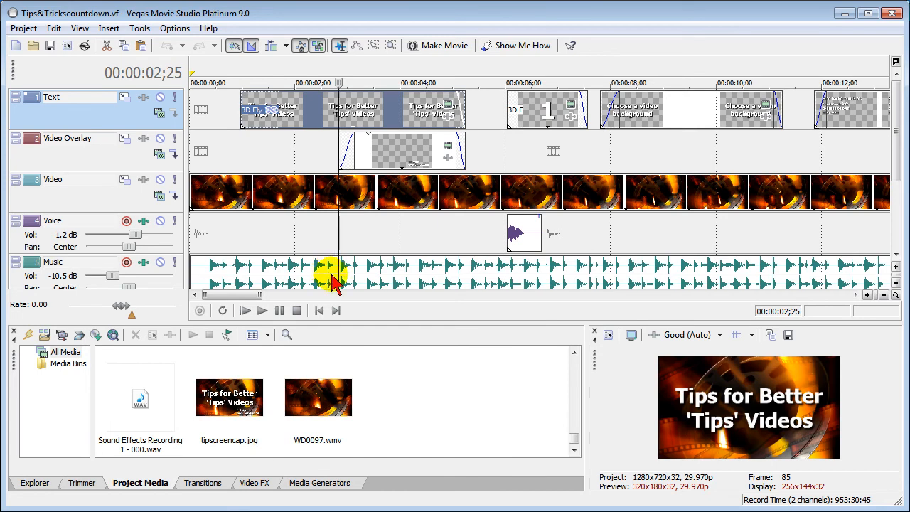
# Play back the recording on the Sound Effects track from 1;20.
pyautogui.moveTo(894, 173); pyautogui.dragTo(898, 209)
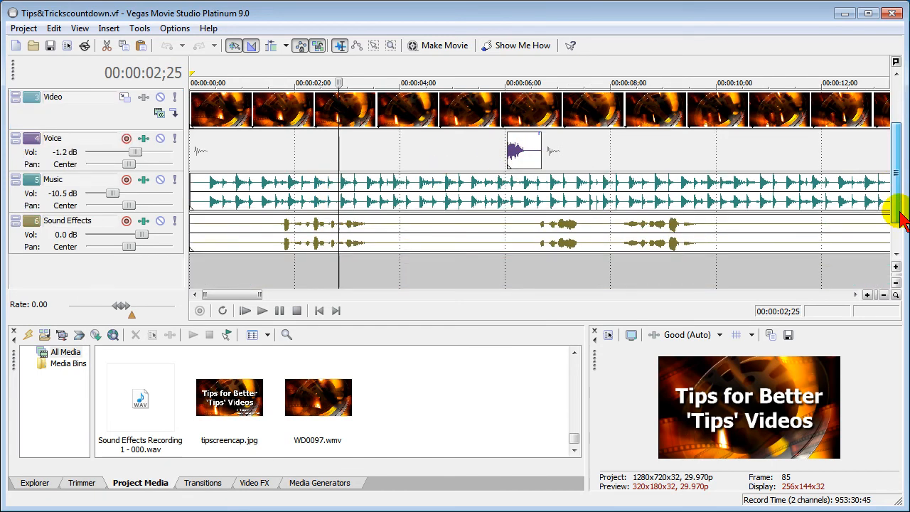
pyautogui.click(278, 245)
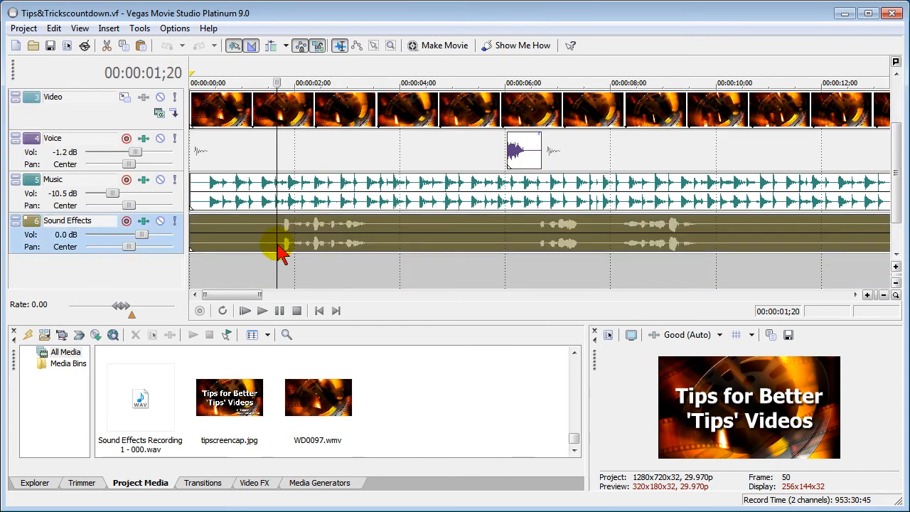
pyautogui.click(264, 318)
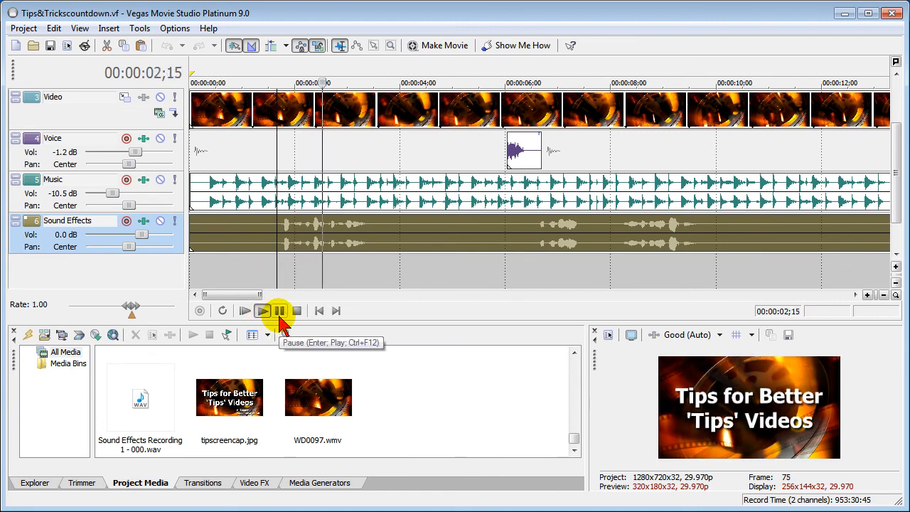